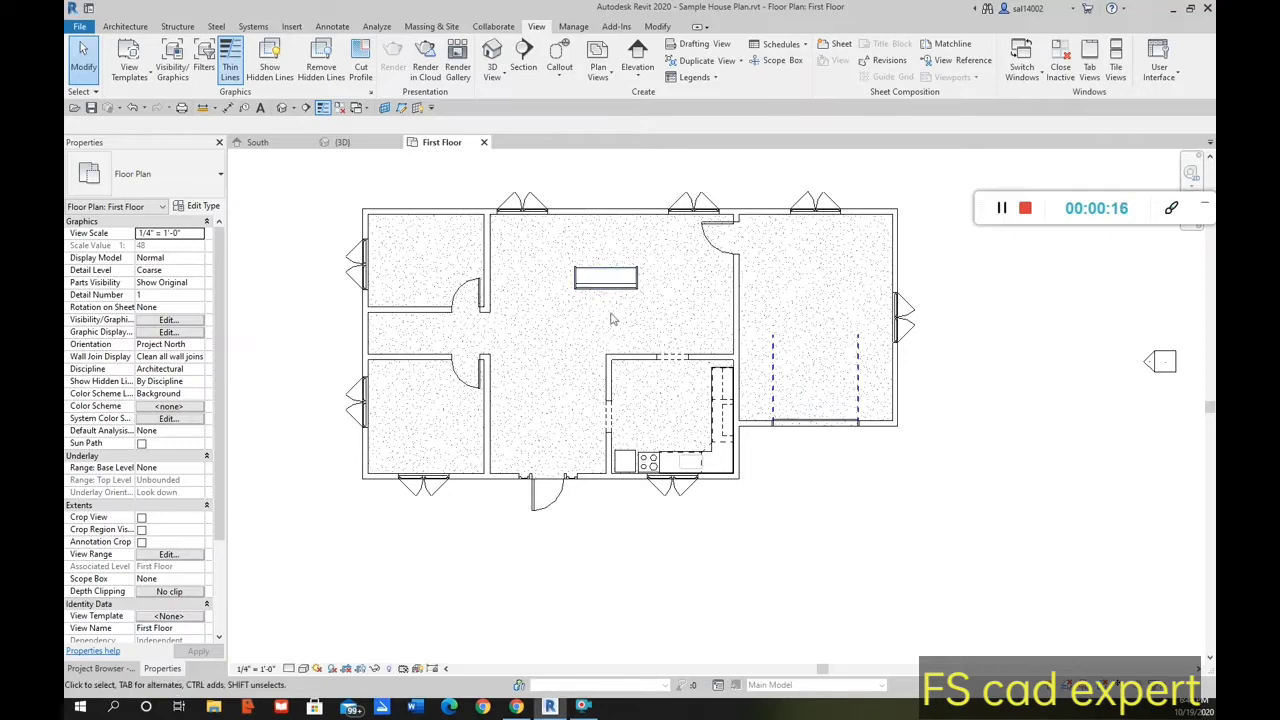
Pan the First Floor plan into position and start a new Walkthrough from the 3D View dropdown.
mouse_move(716, 292)
middle_down()
mouse_move(631, 326)
mouse_move(634, 360)
mouse_move(654, 366)
middle_up()
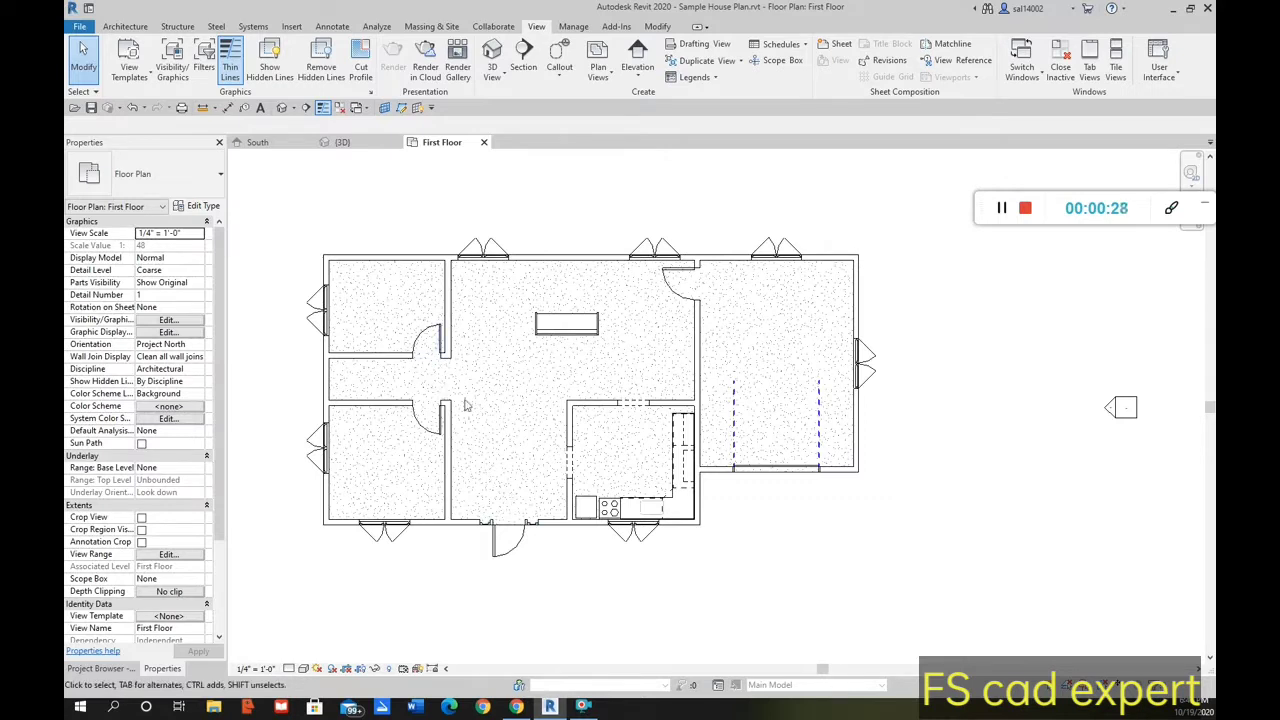
middle_drag(517, 397, 560, 403)
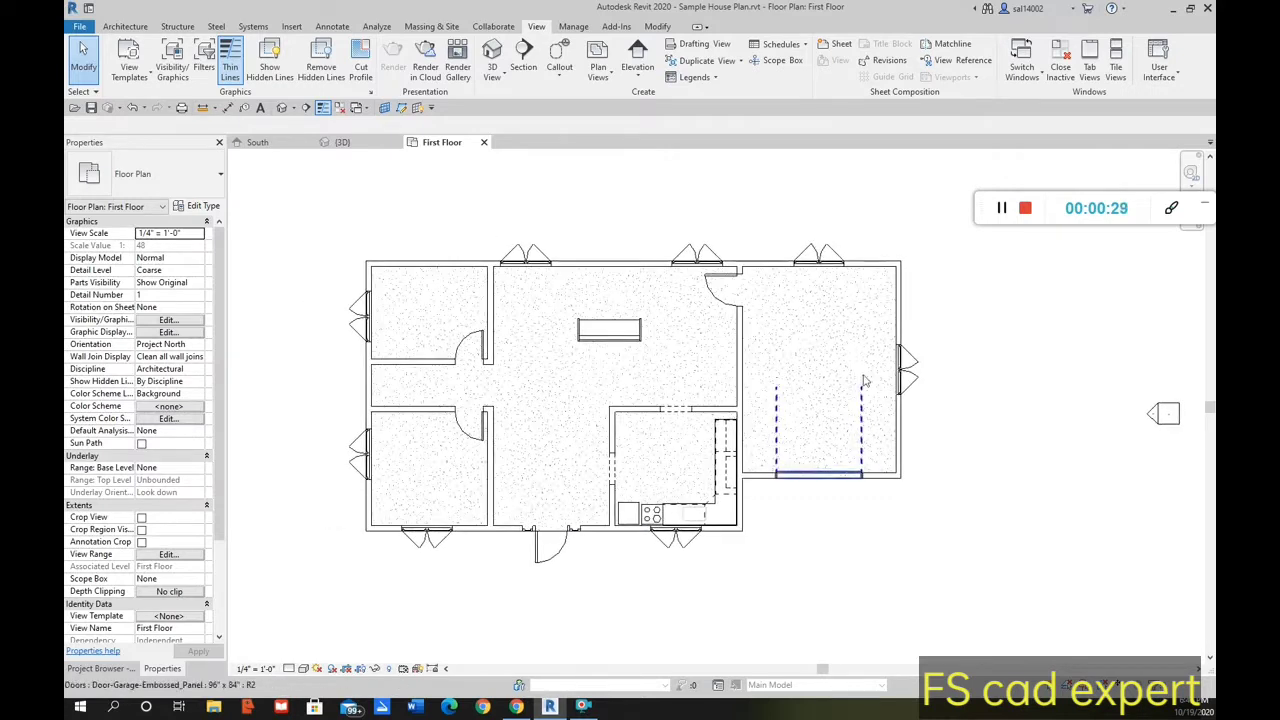
drag(1192, 213, 1141, 637)
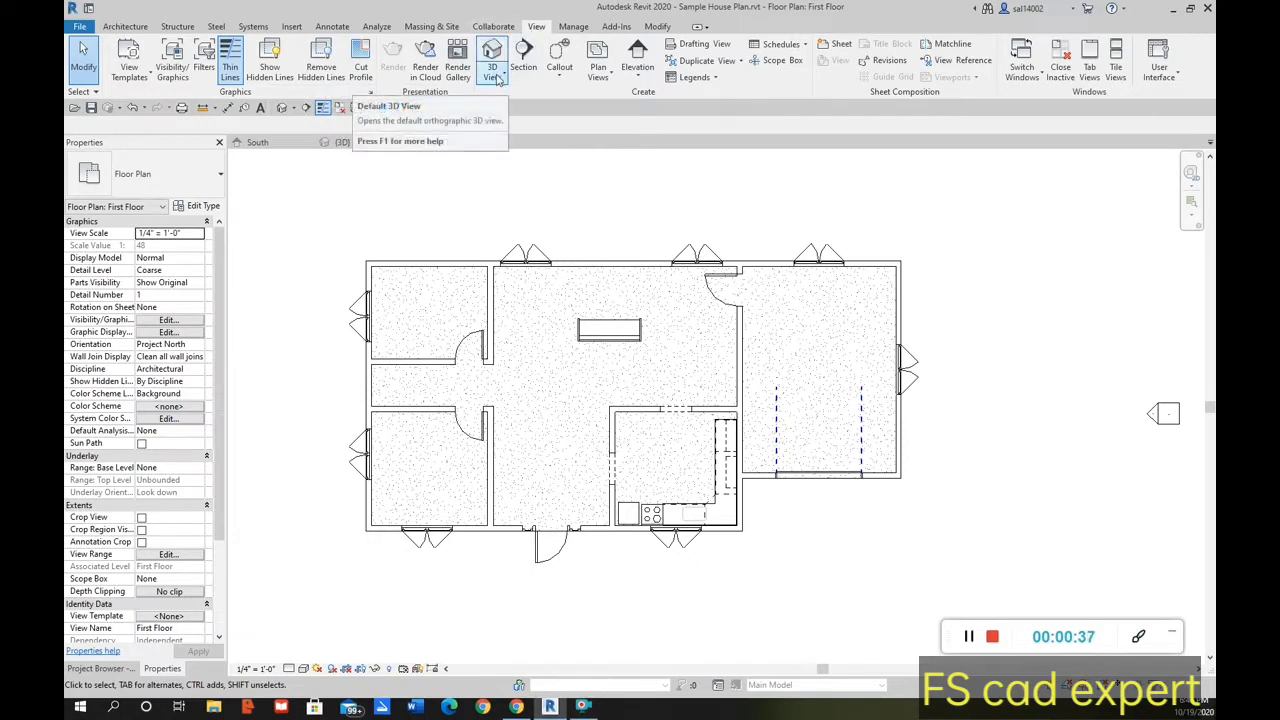
click(497, 80)
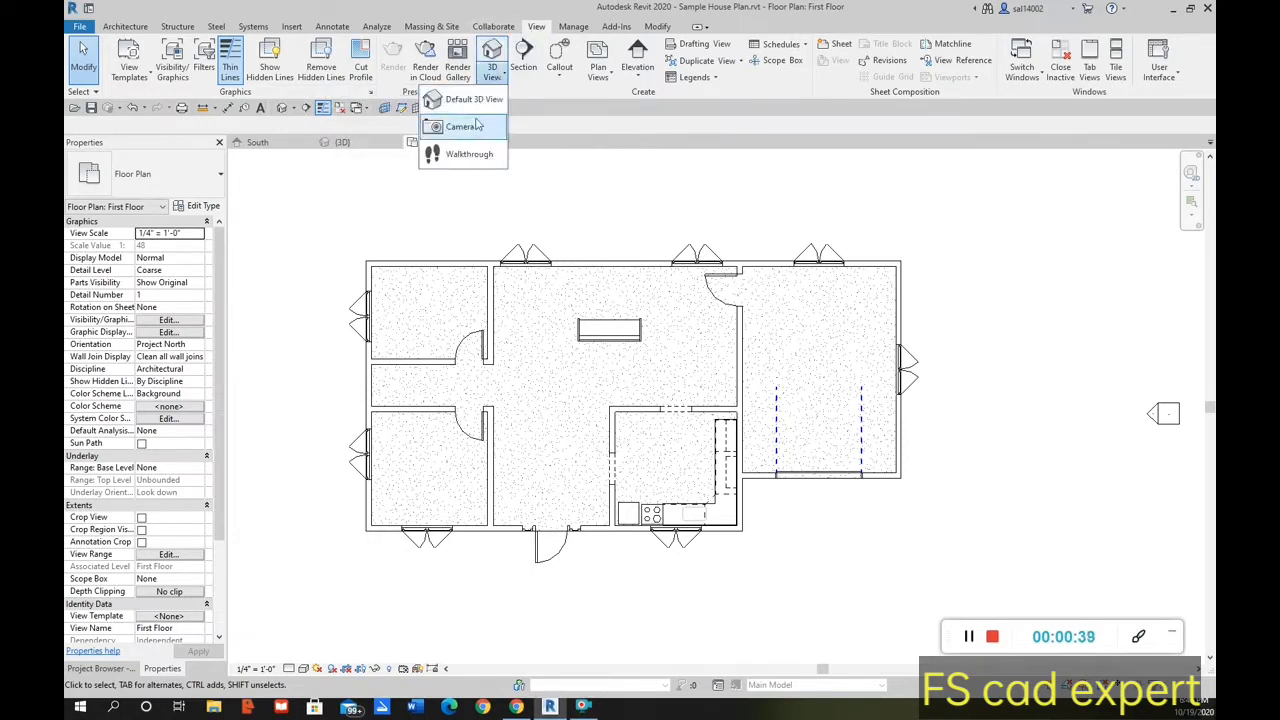
click(468, 155)
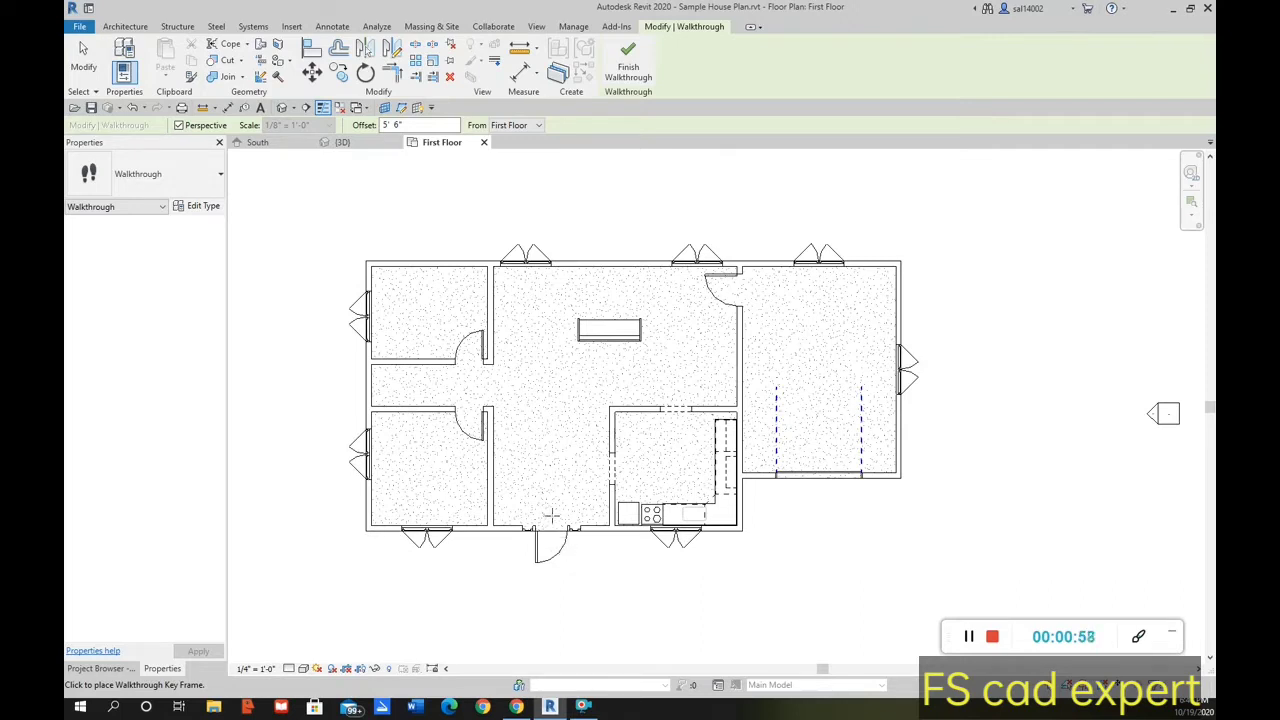
Place key frames from just inside the front door up the hall and through the left bedrooms.
click(553, 517)
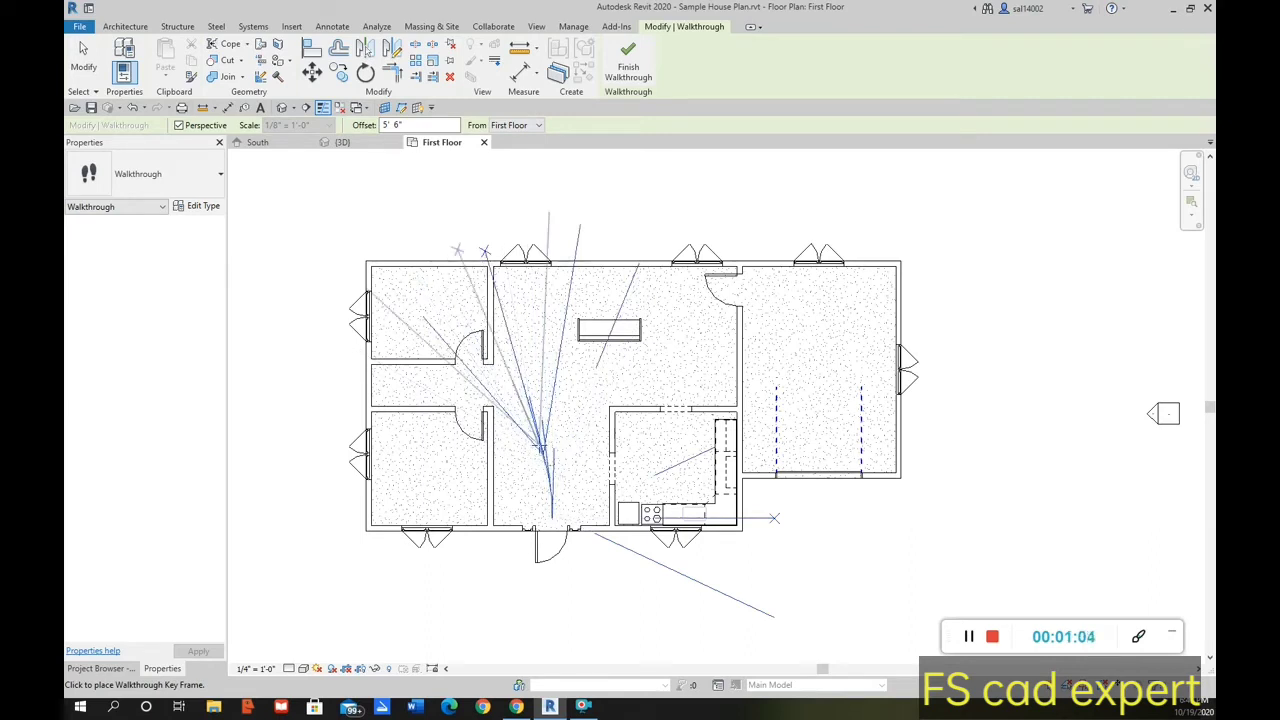
click(532, 440)
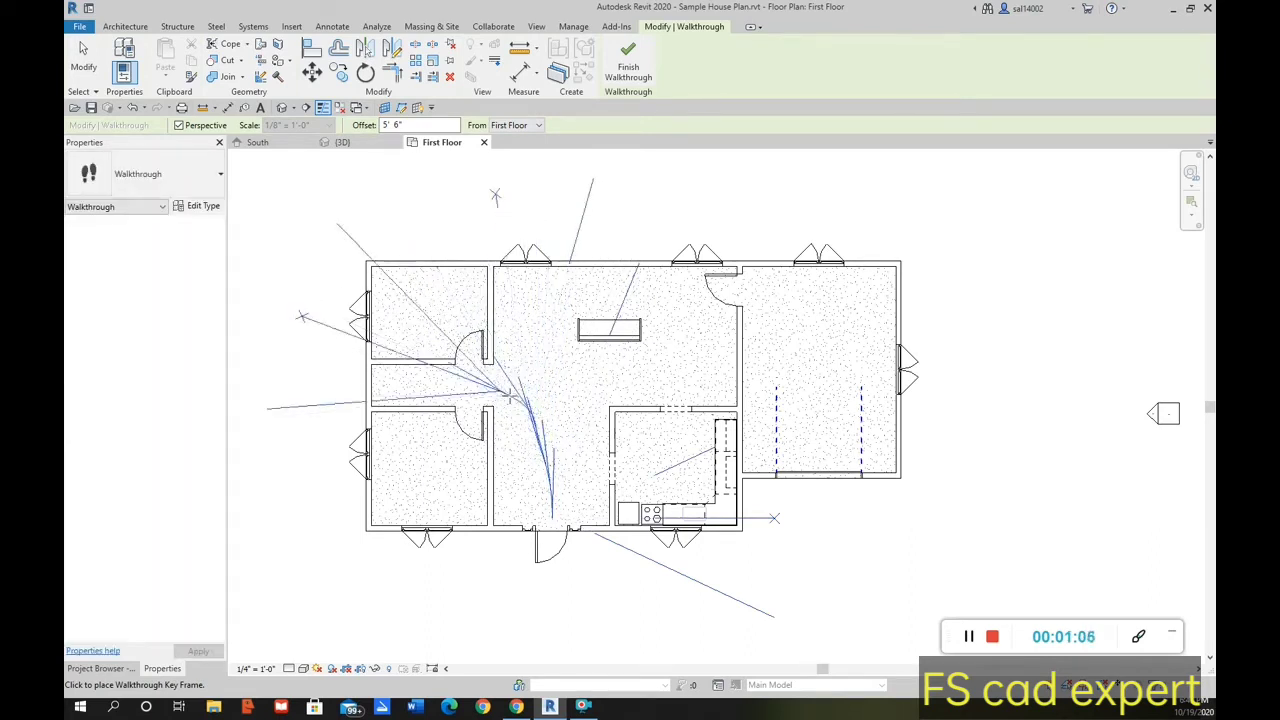
click(478, 394)
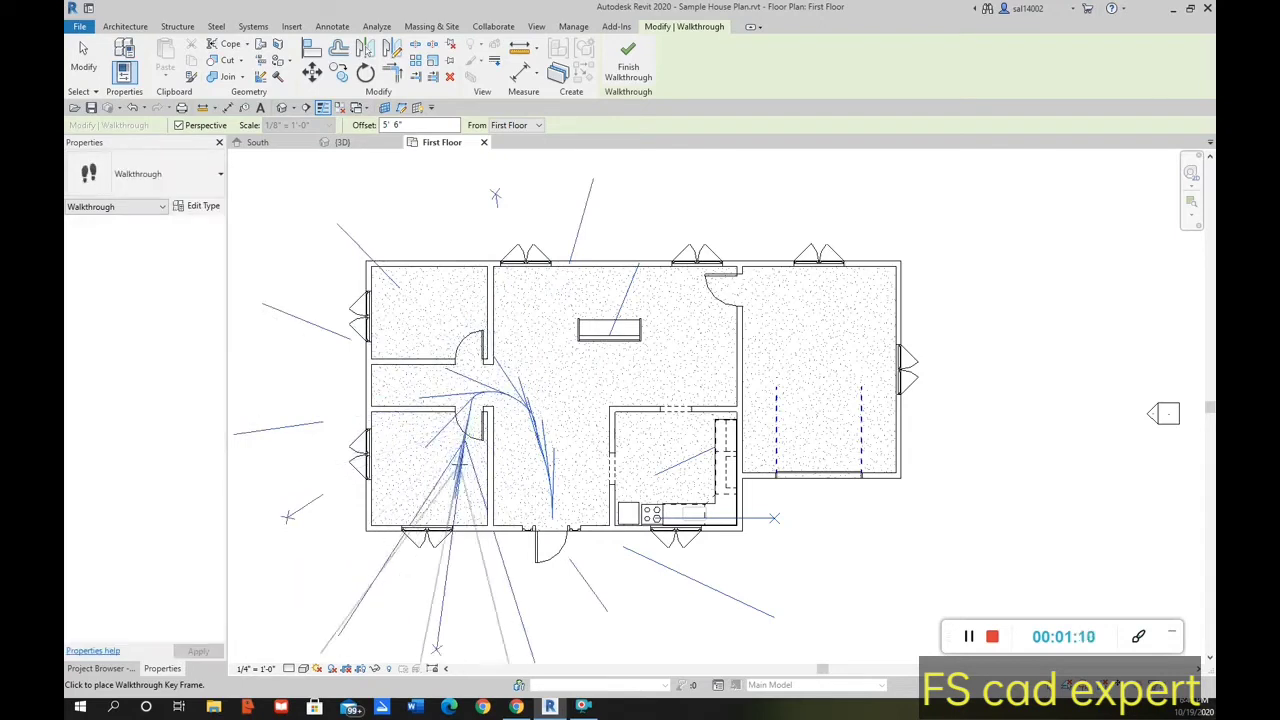
click(433, 462)
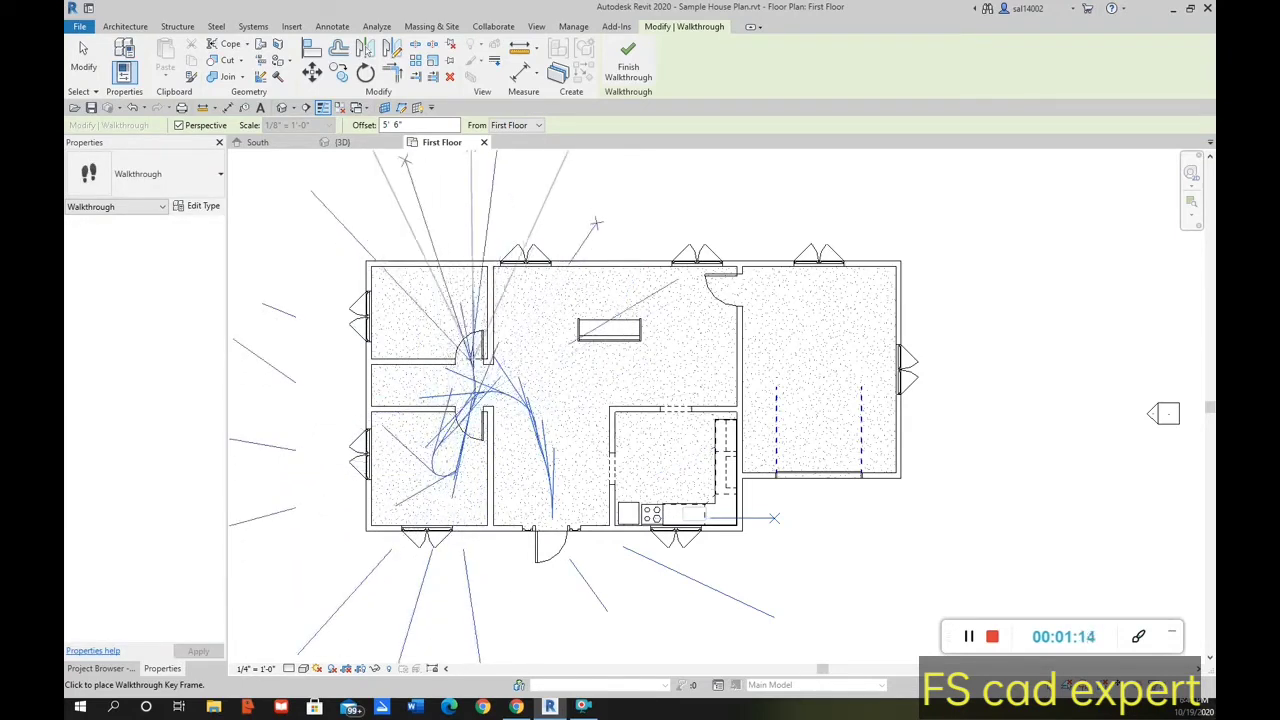
click(467, 312)
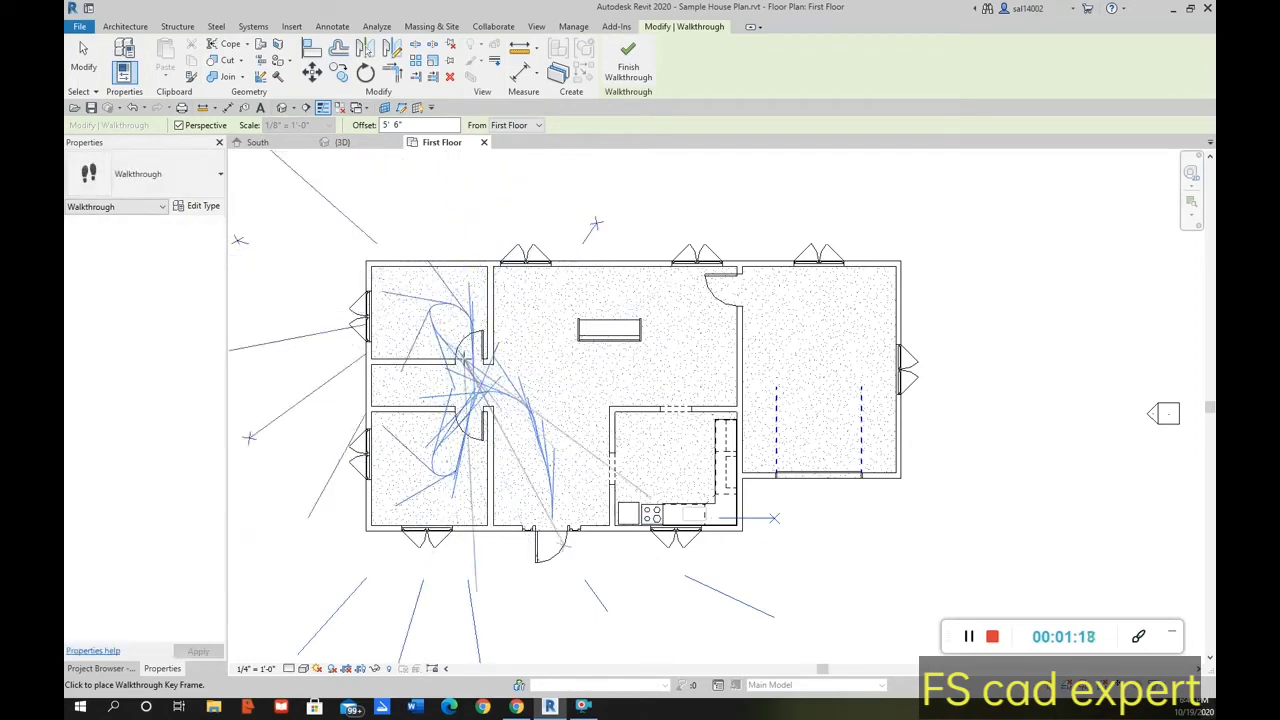
click(478, 385)
click(552, 515)
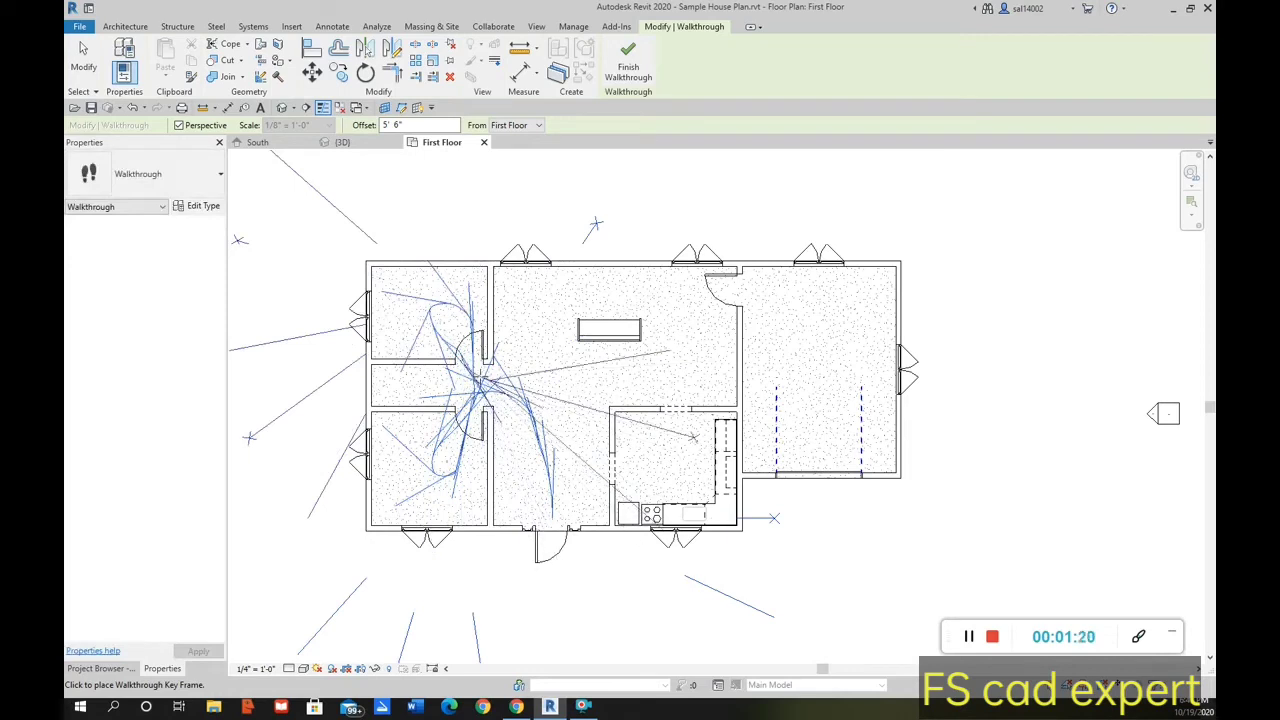
Extend the camera path with key frames across the doorway and around the east room.
click(565, 372)
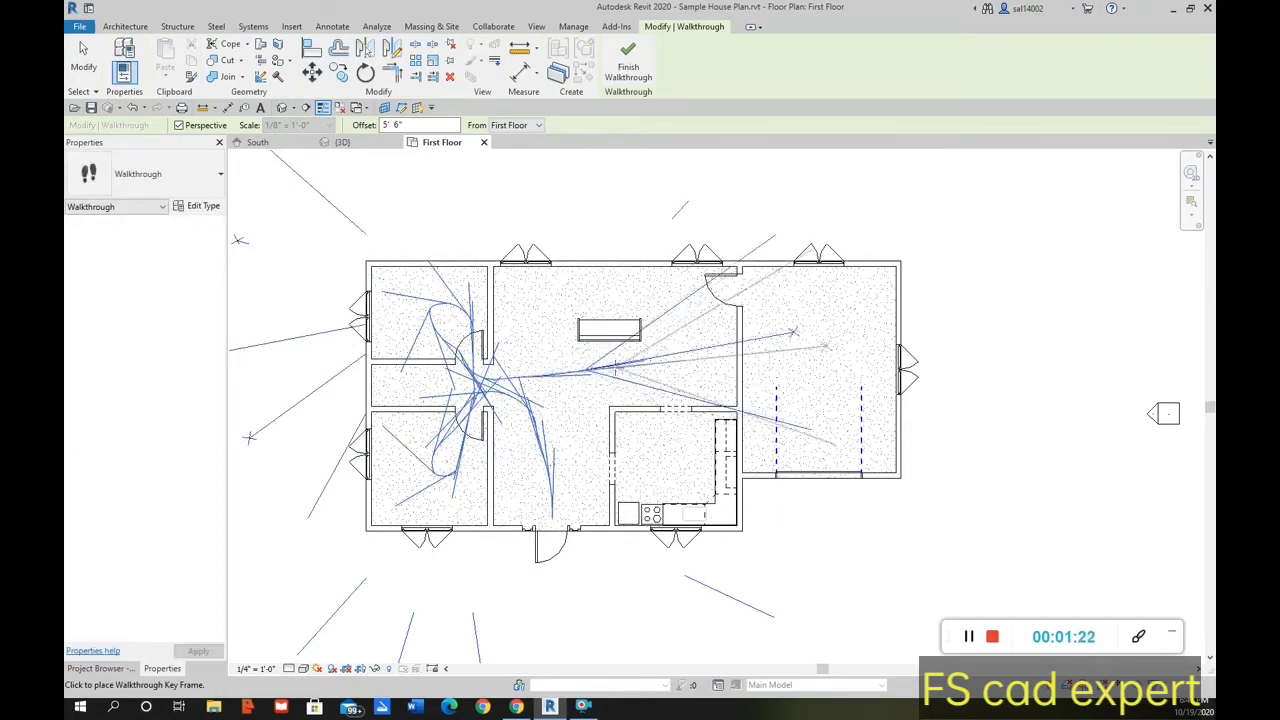
click(655, 342)
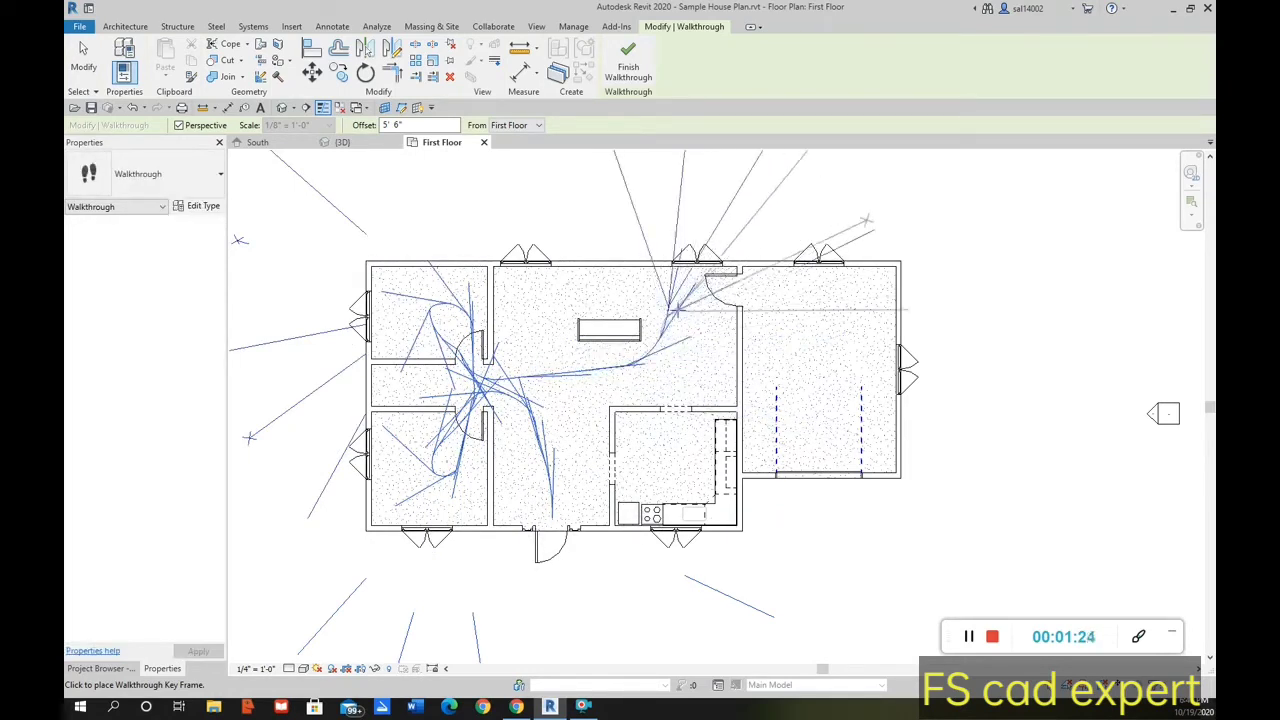
click(740, 288)
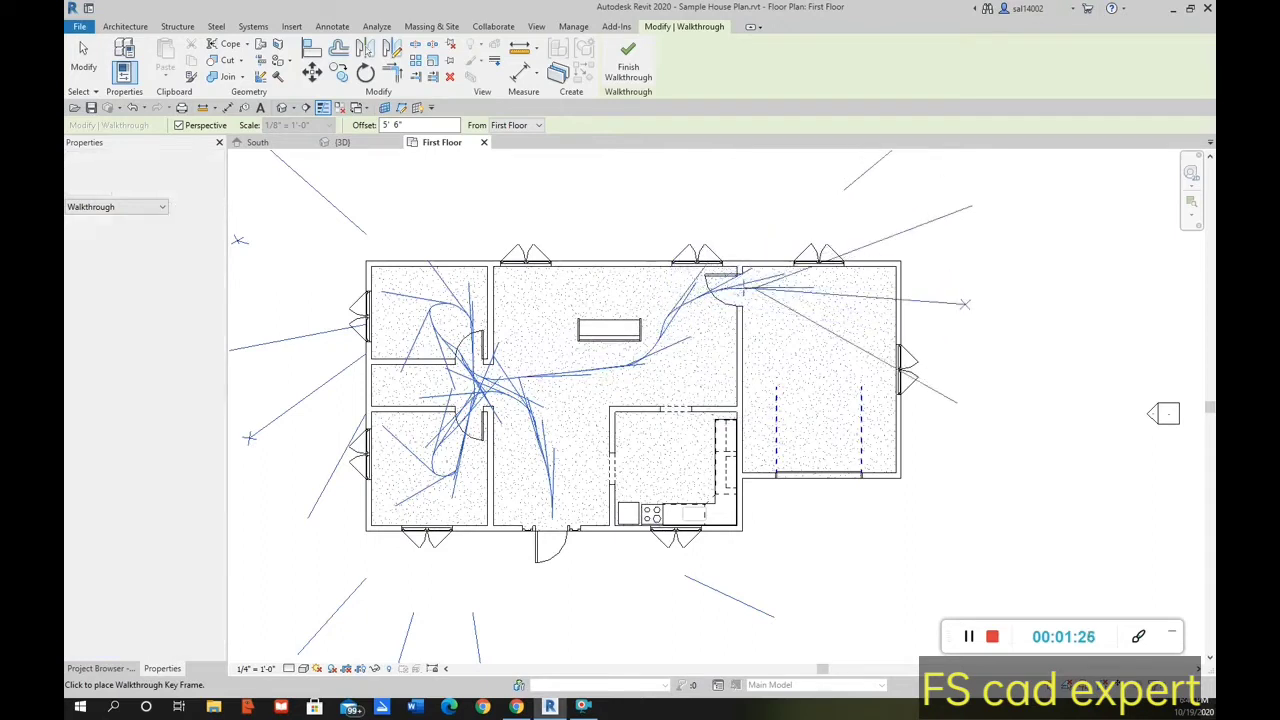
click(782, 302)
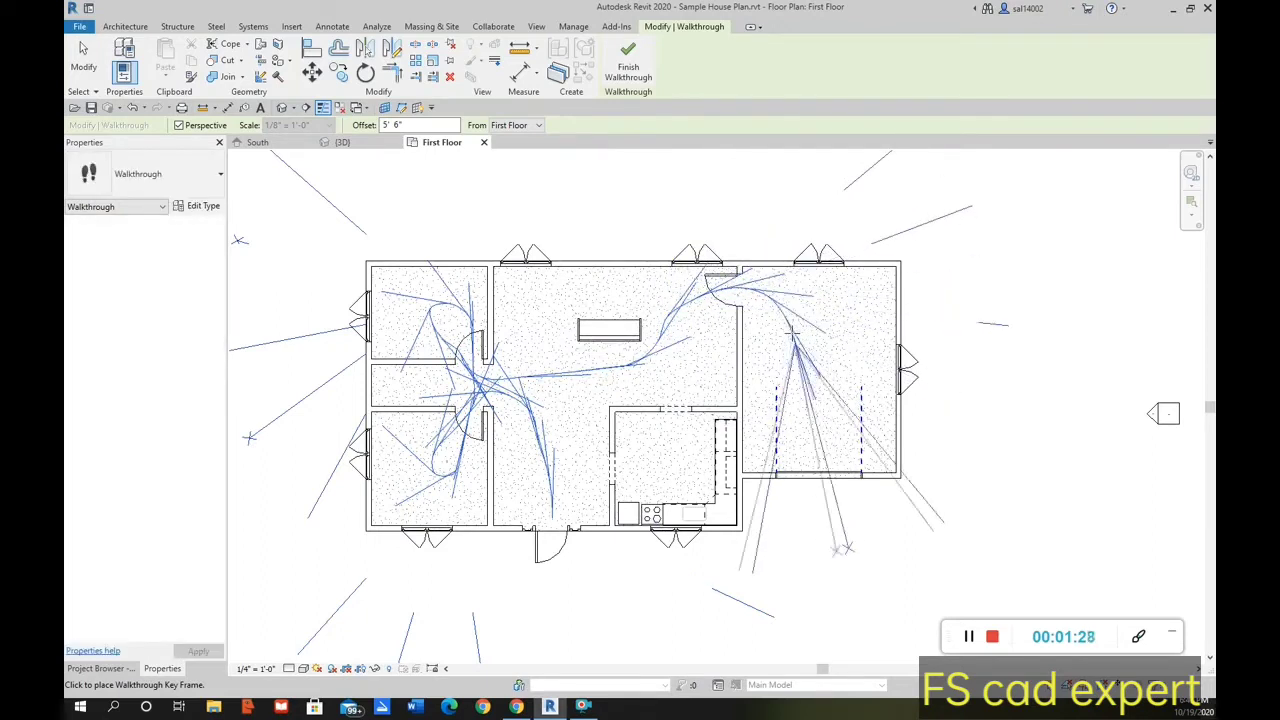
click(796, 352)
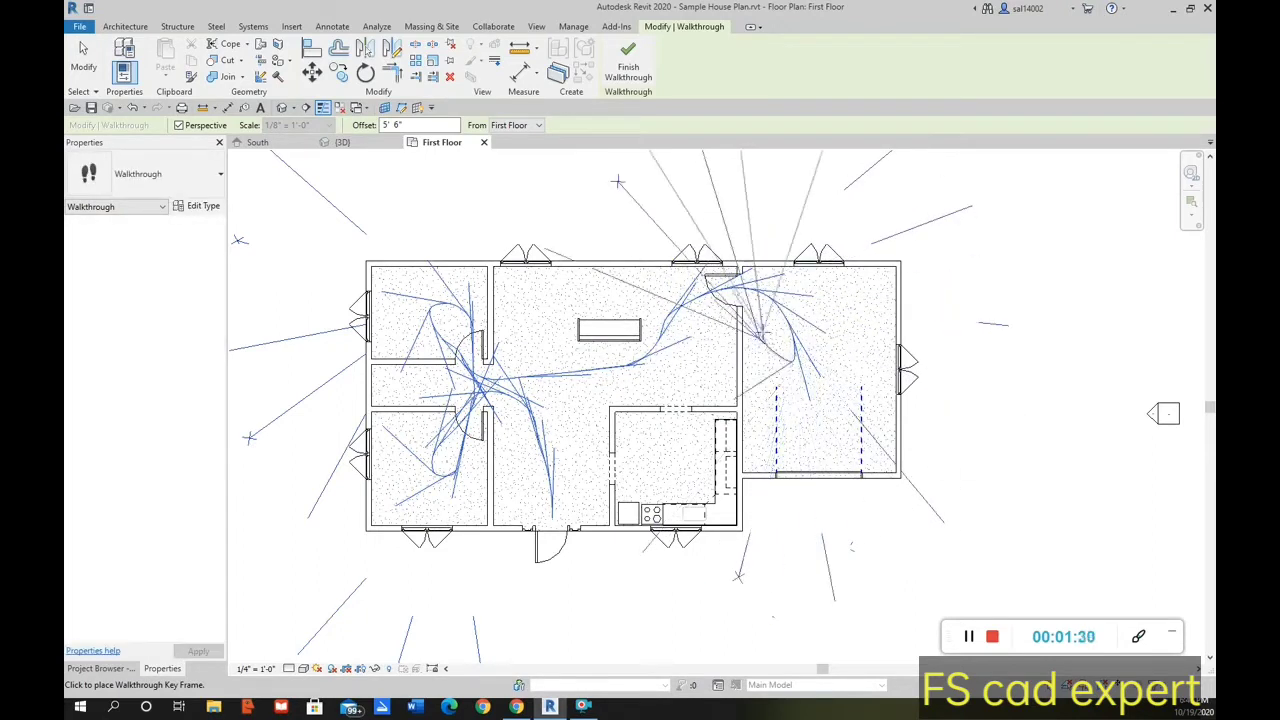
click(689, 343)
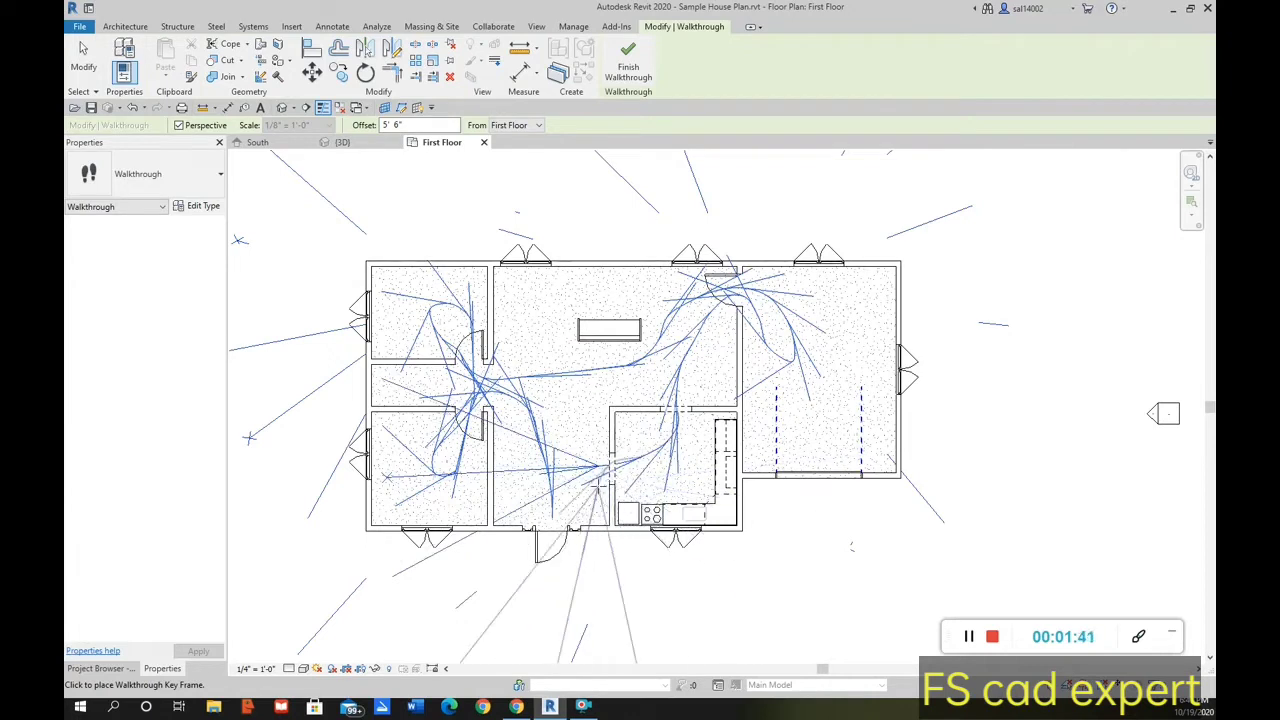
Finish the path as Walkthrough 1 and enter Edit Walkthrough mode.
click(630, 67)
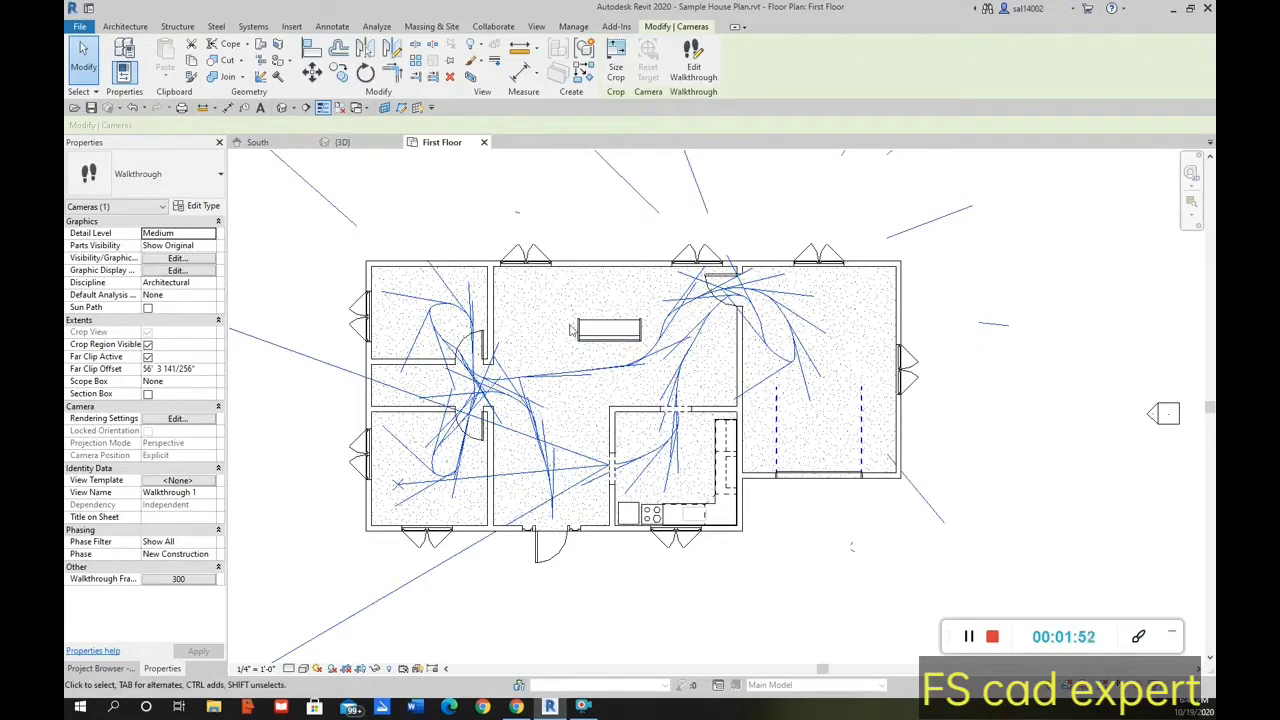
click(695, 72)
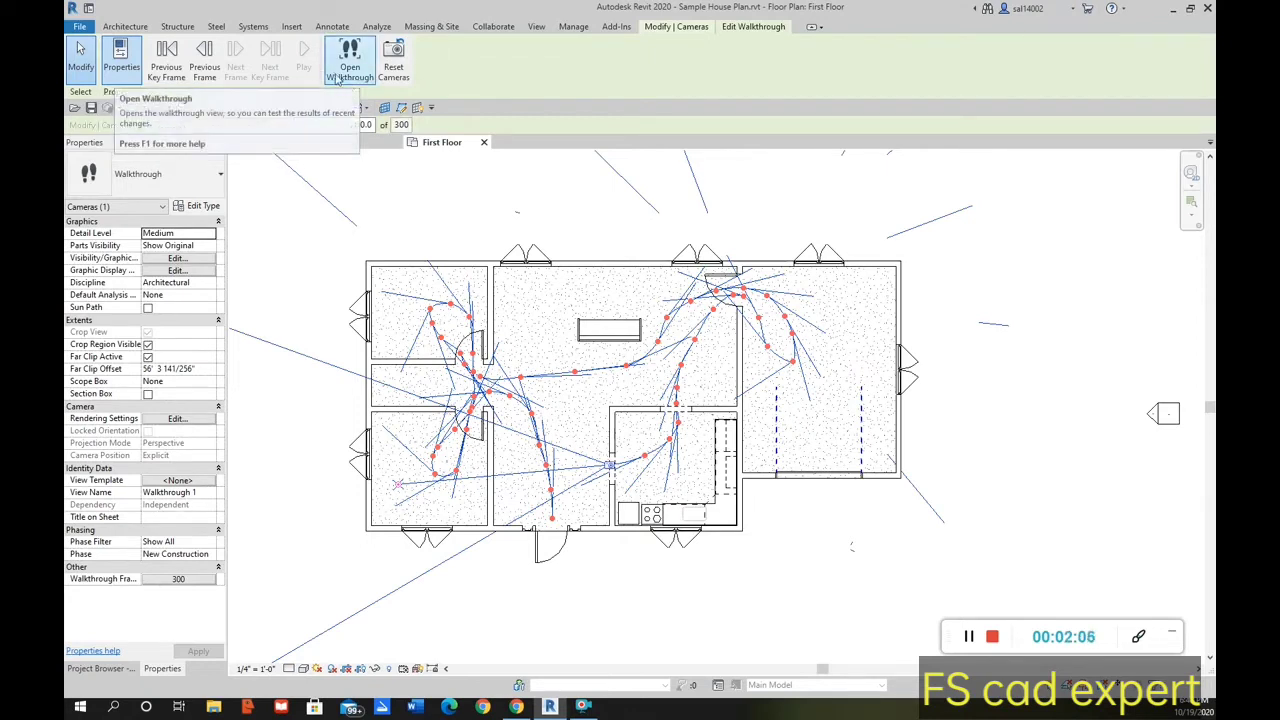
Open the Walkthrough 1 view and step back through key frames from frame 300 to frame 1.
click(338, 78)
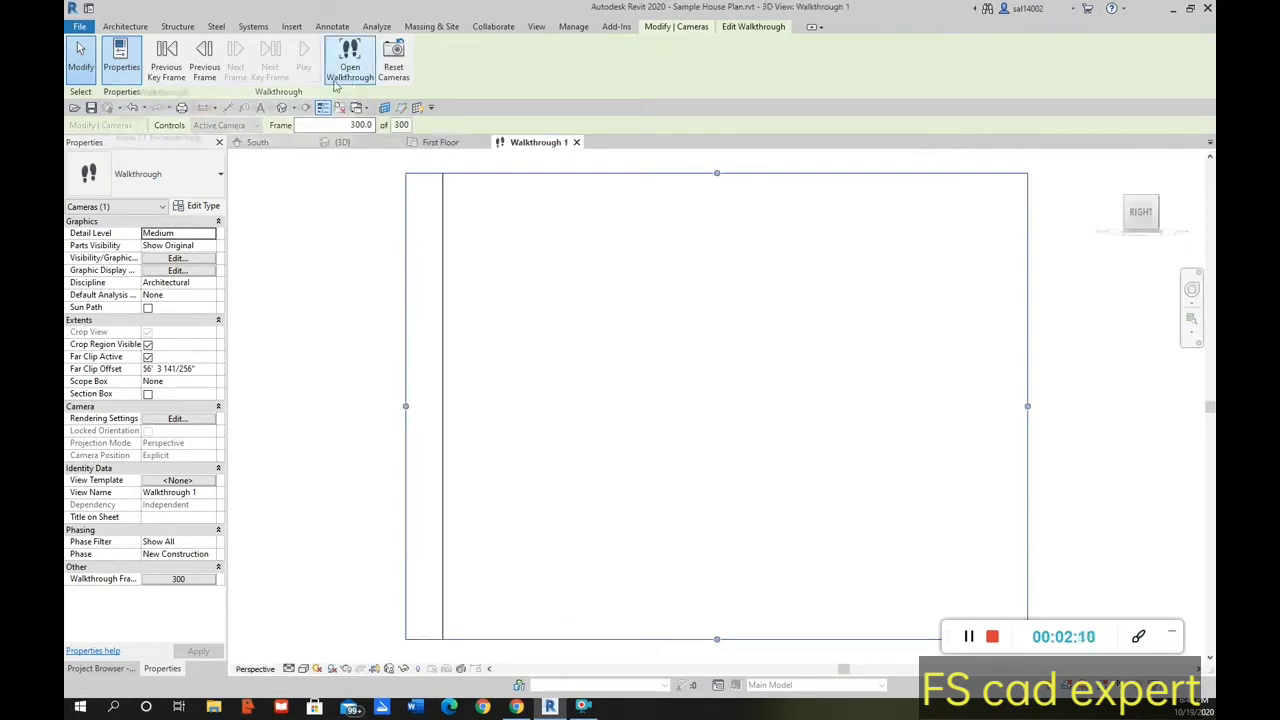
click(166, 72)
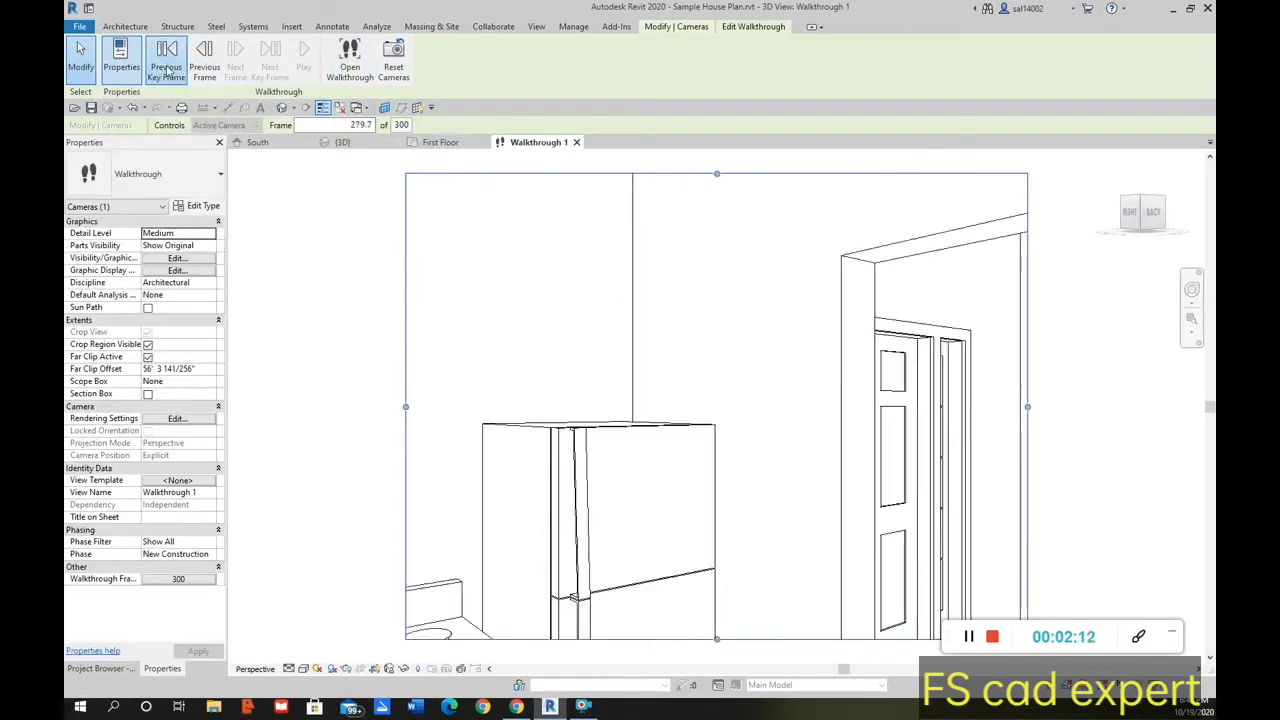
click(168, 72)
click(168, 72)
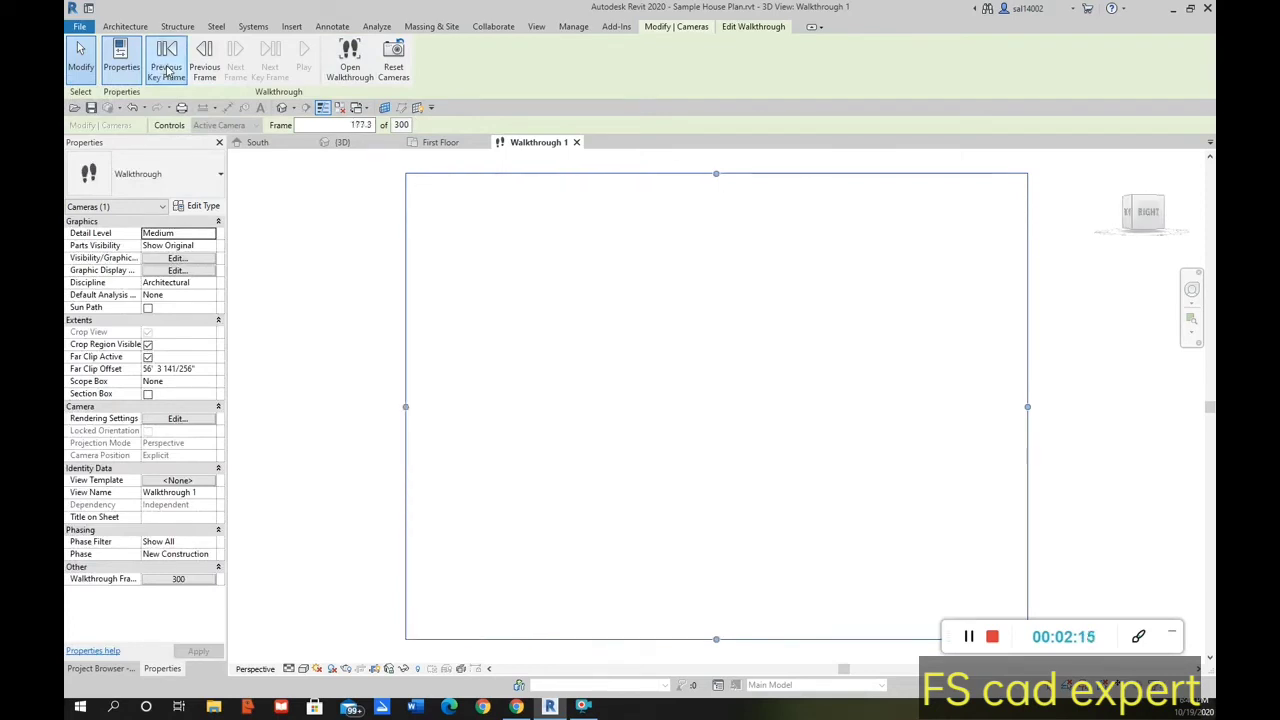
click(168, 72)
click(170, 68)
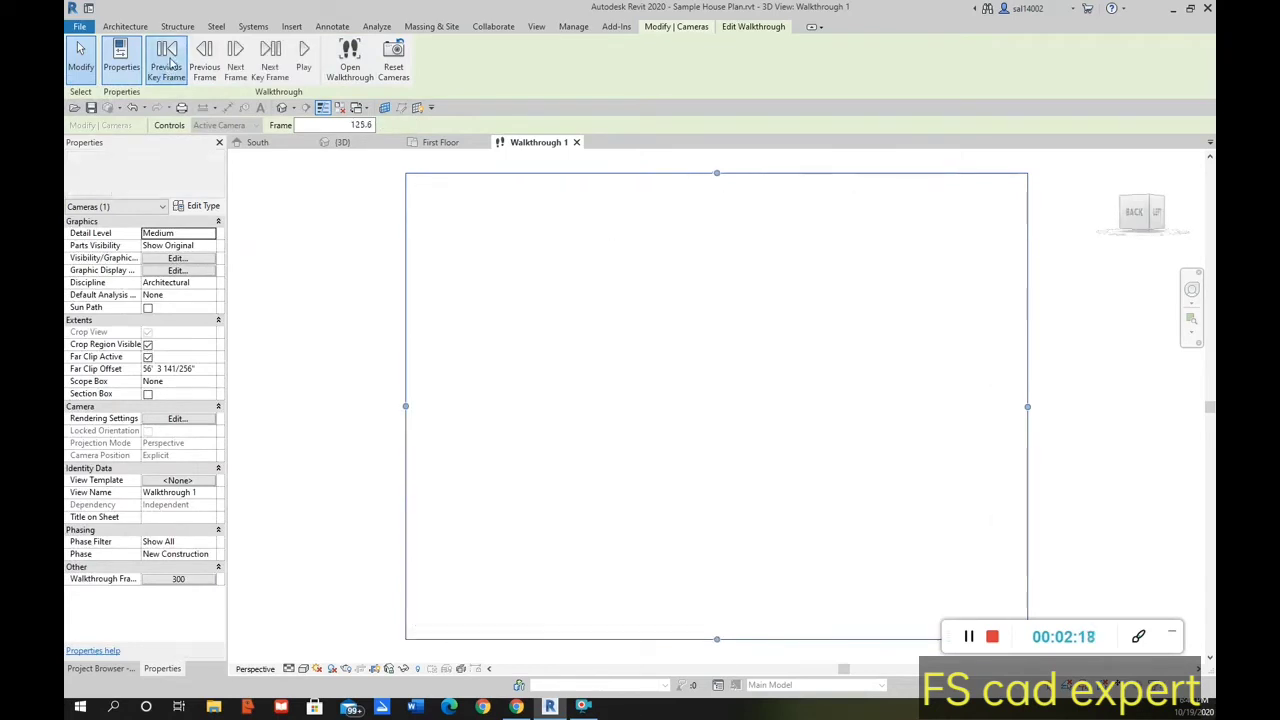
click(168, 68)
click(170, 65)
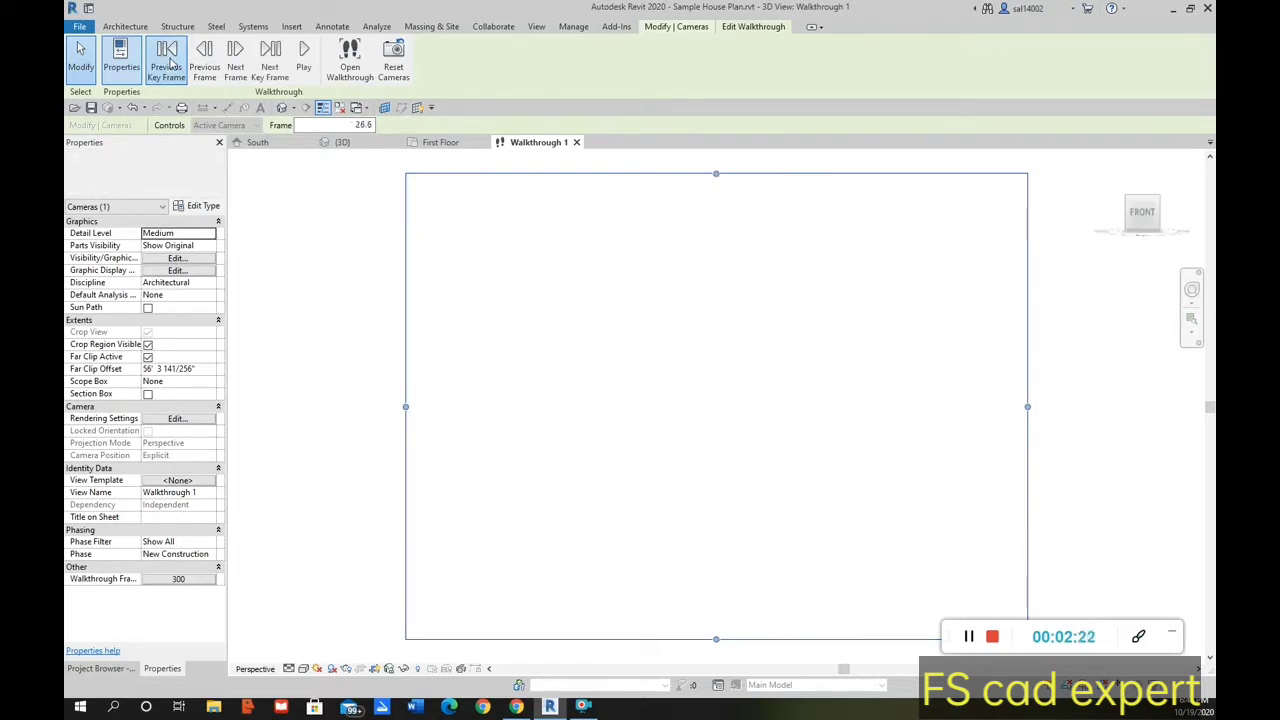
click(170, 65)
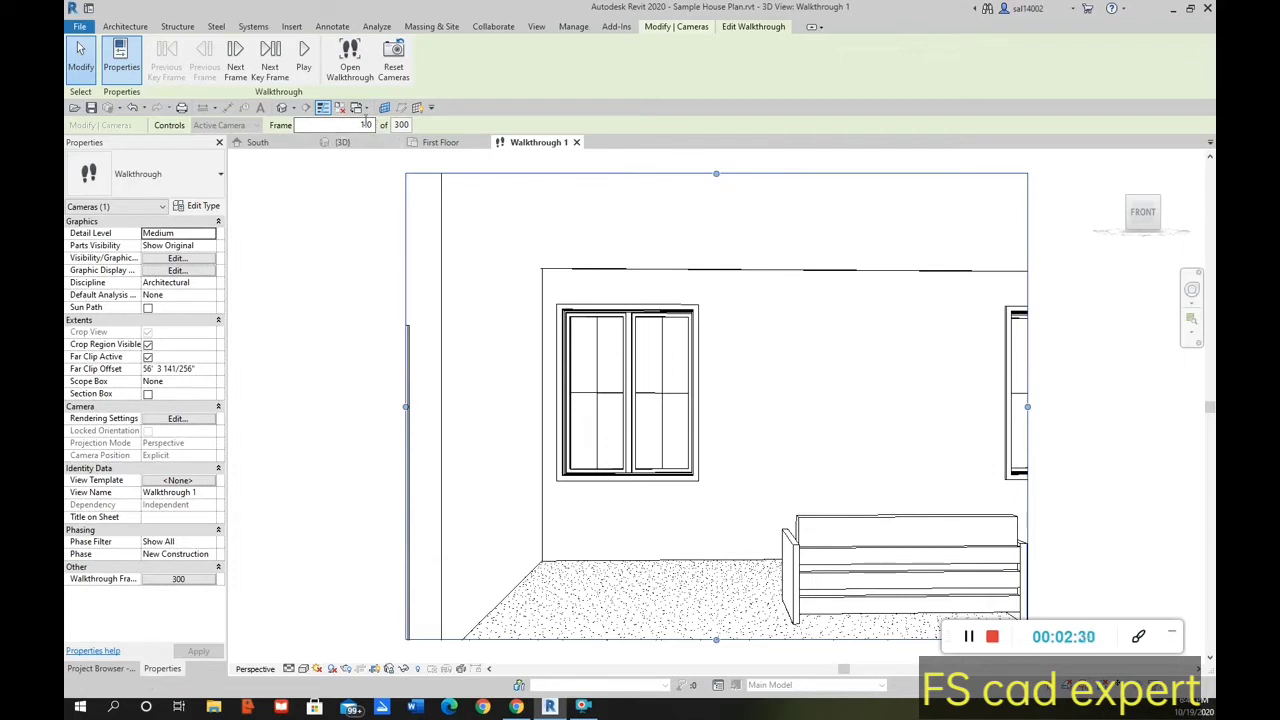
Confirm the Frame field, cancel quitting with No, and restore the Edit Walkthrough controls.
double_click(365, 125)
text(0)
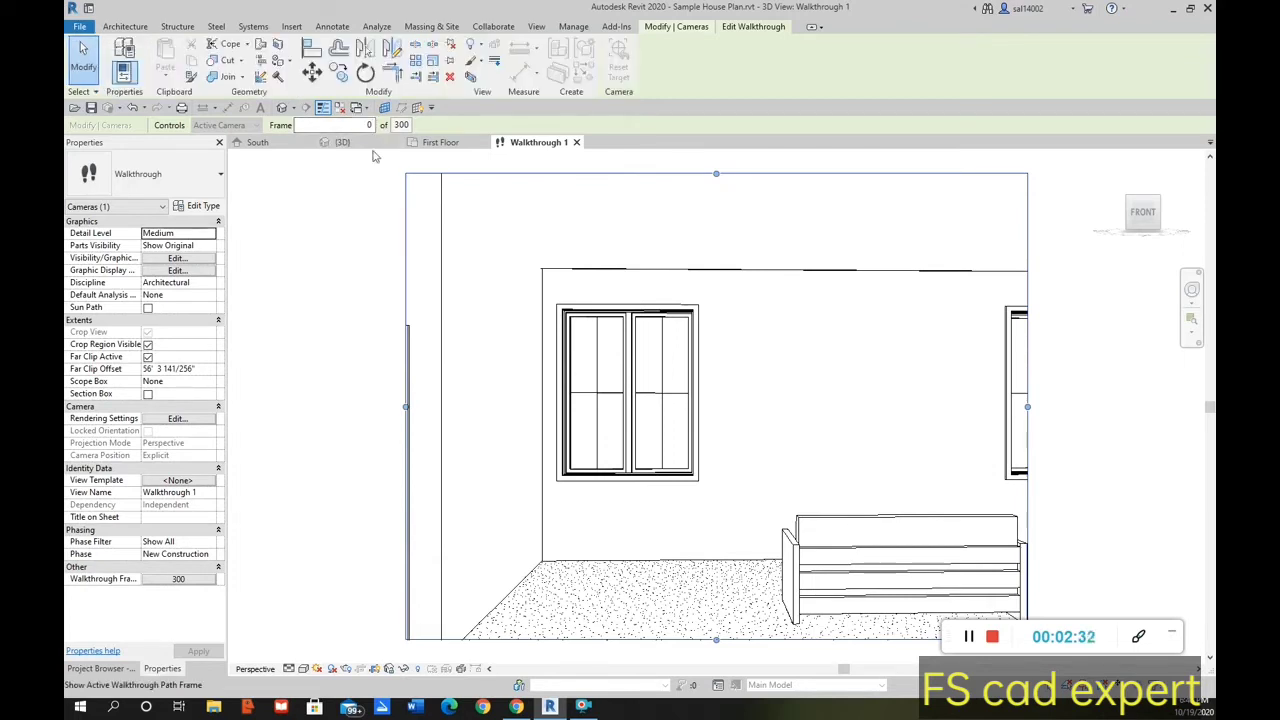
text(1)
key(Return)
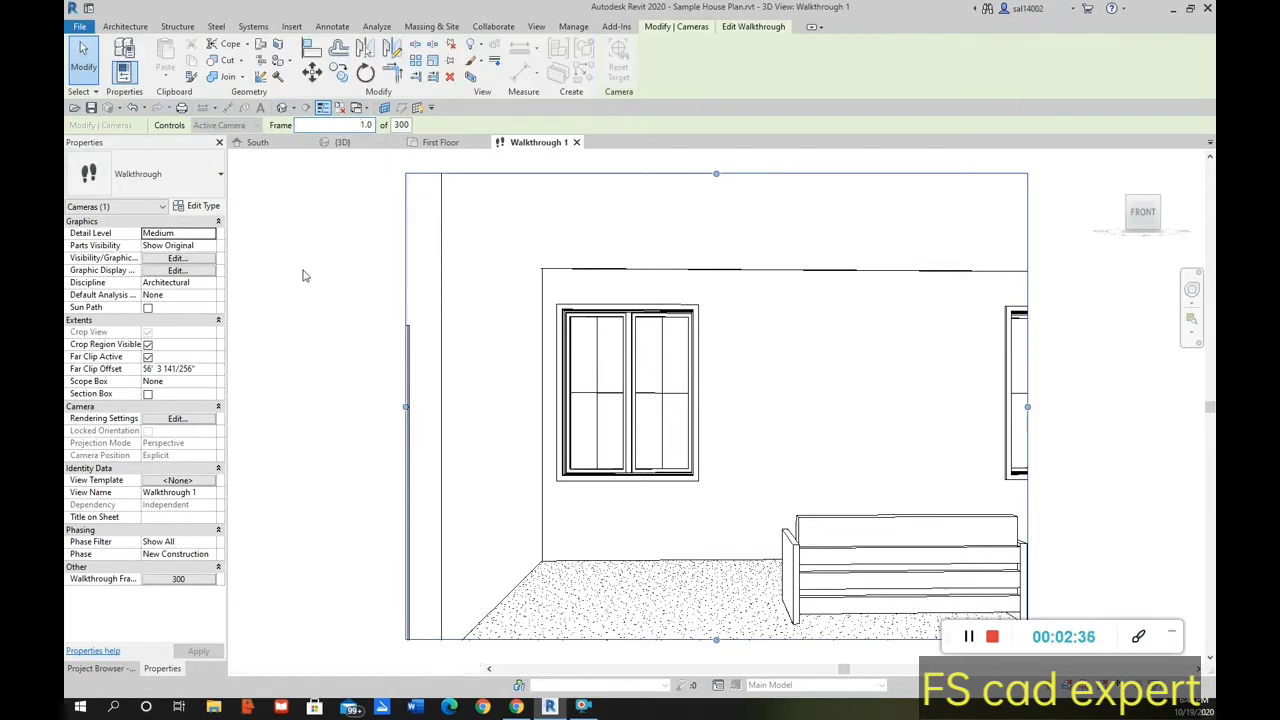
key(Escape)
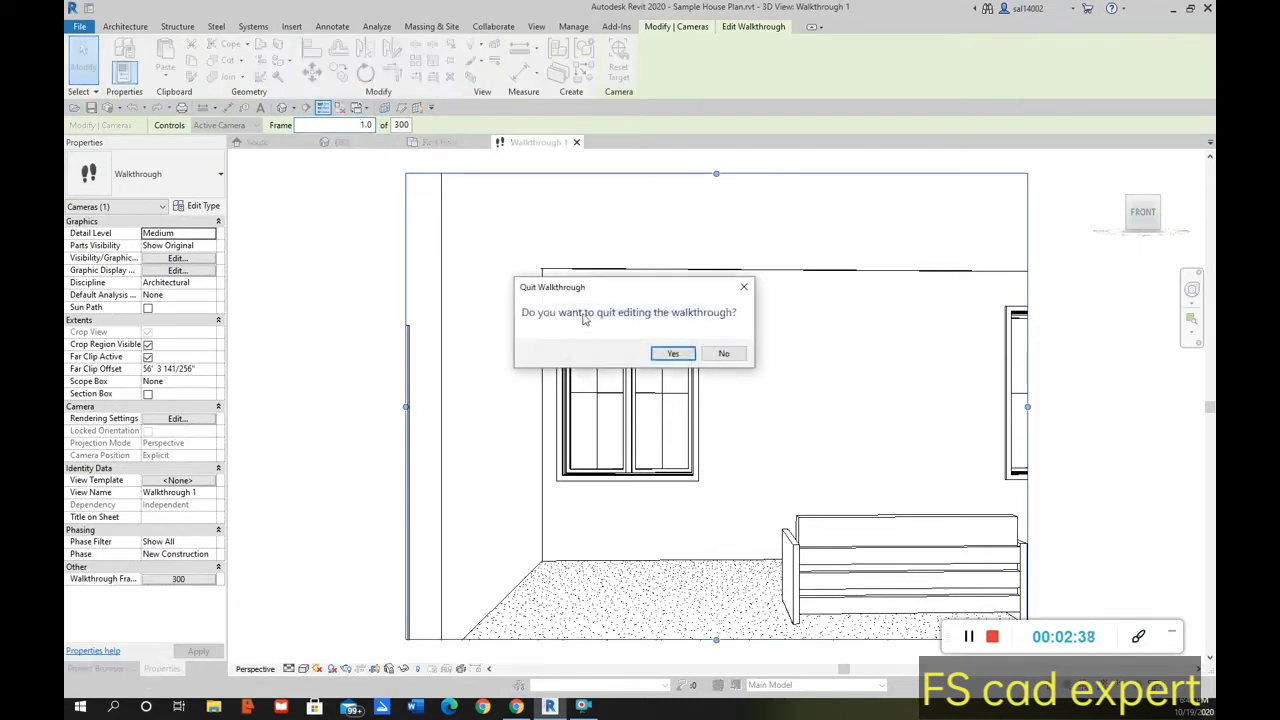
click(723, 353)
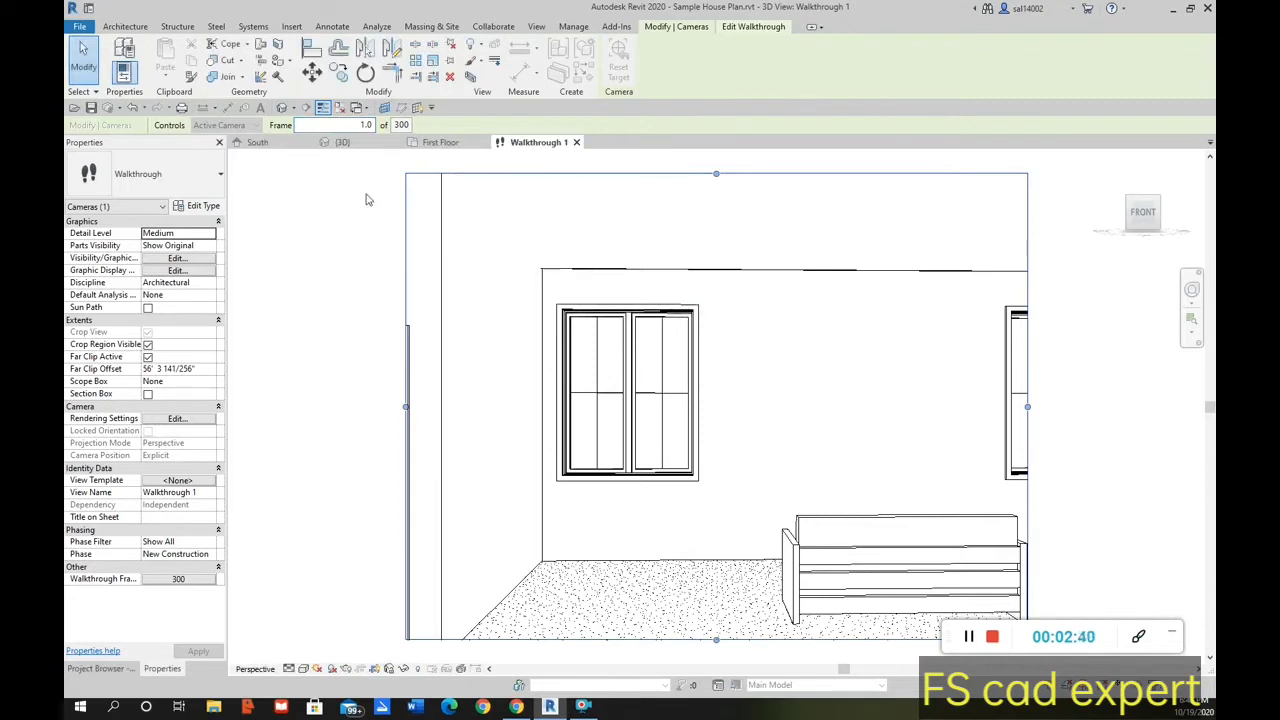
click(756, 30)
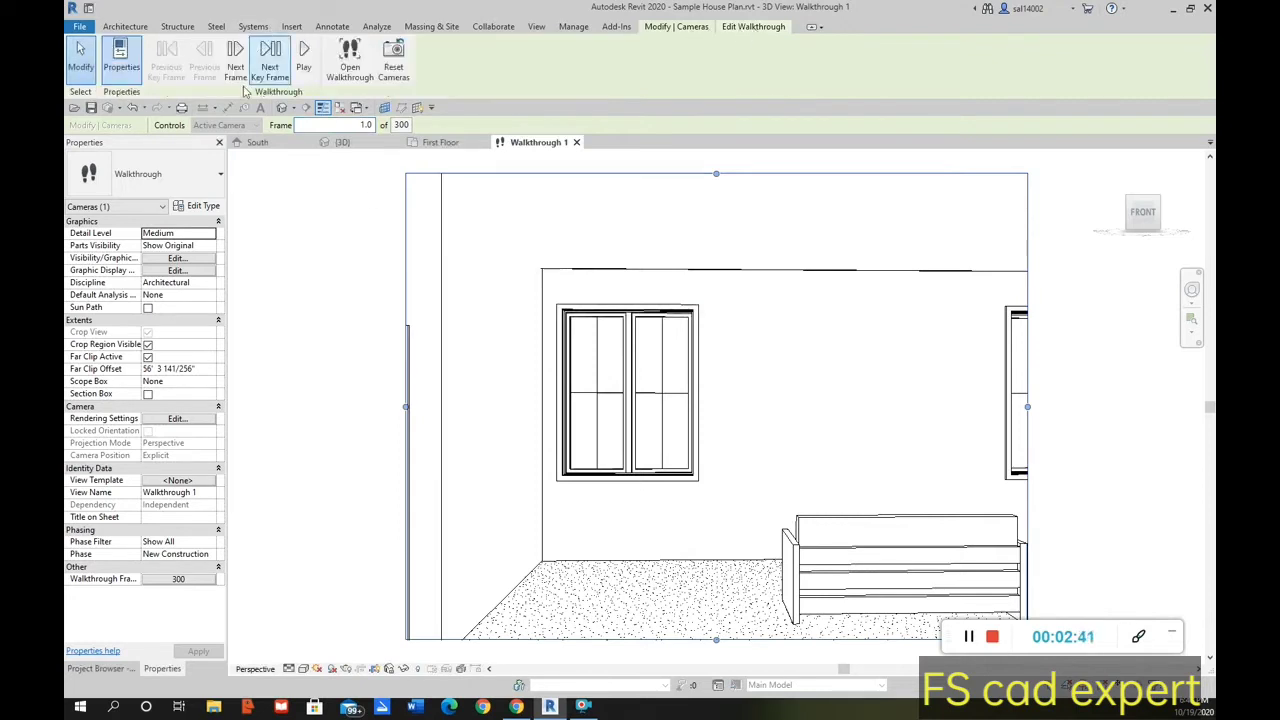
Play Walkthrough 1 from frame 1, then interrupt it around frame 211 and confirm stopping.
click(302, 58)
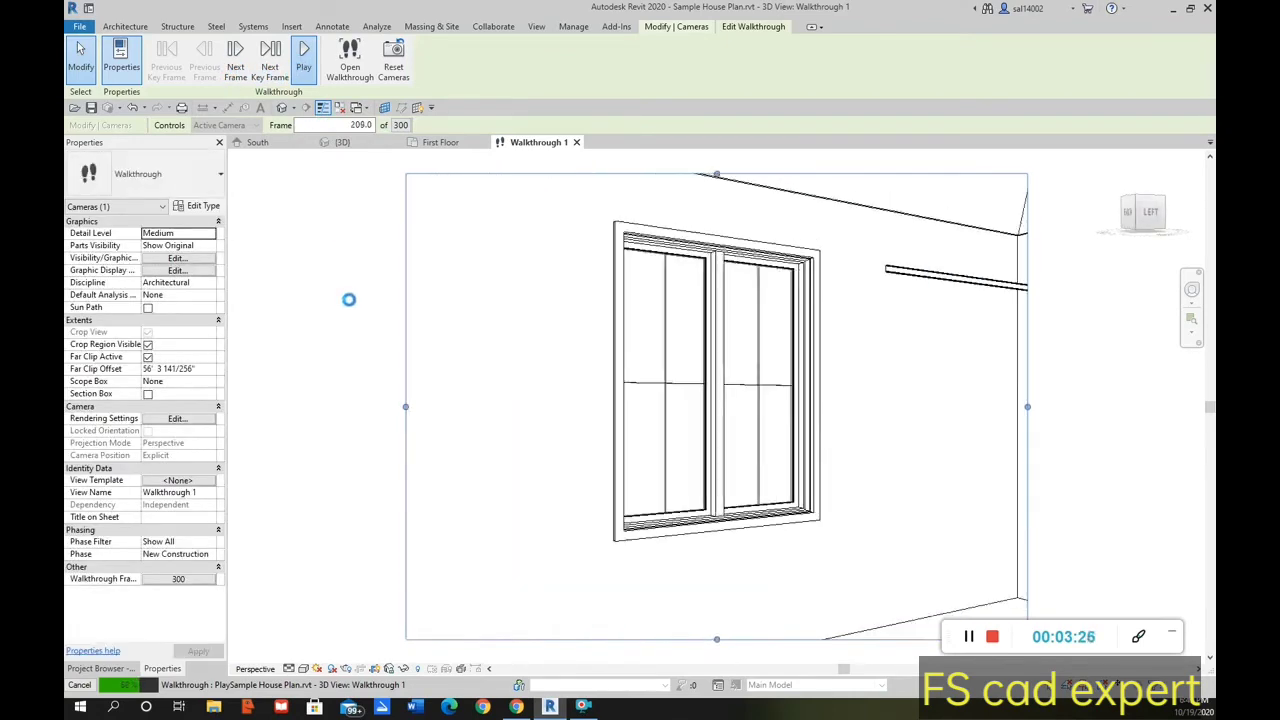
key(Escape)
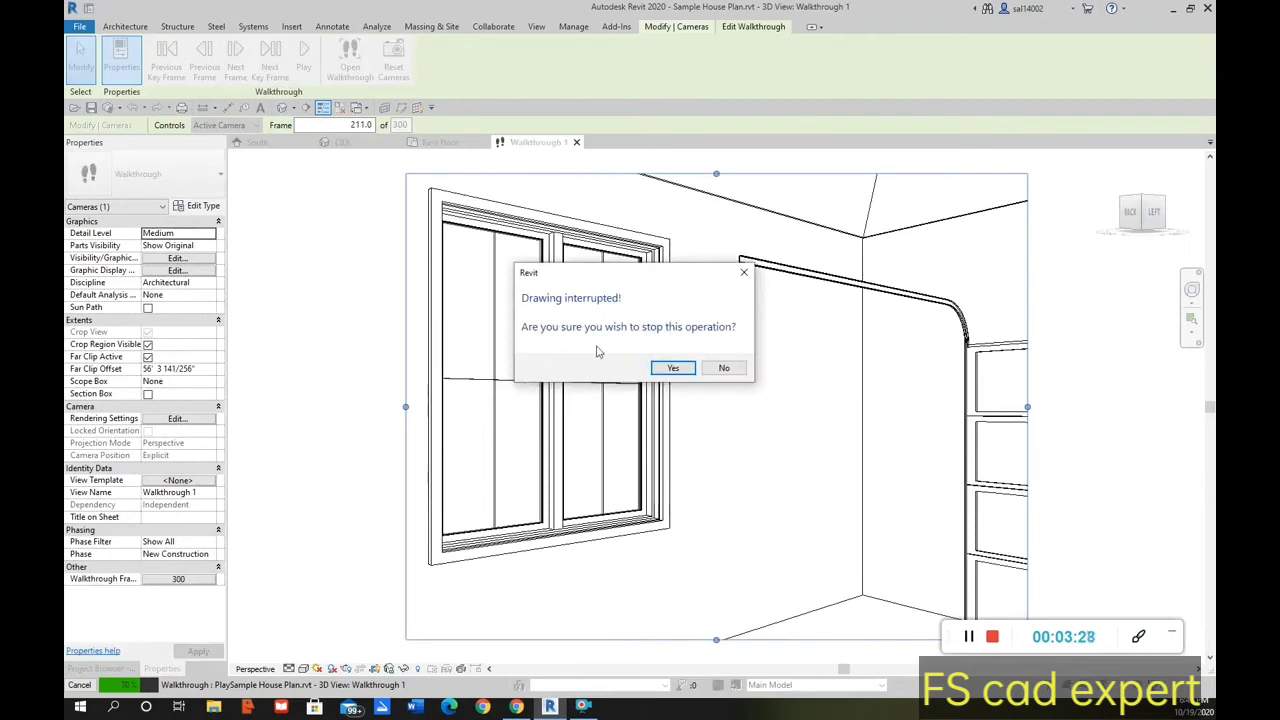
click(686, 372)
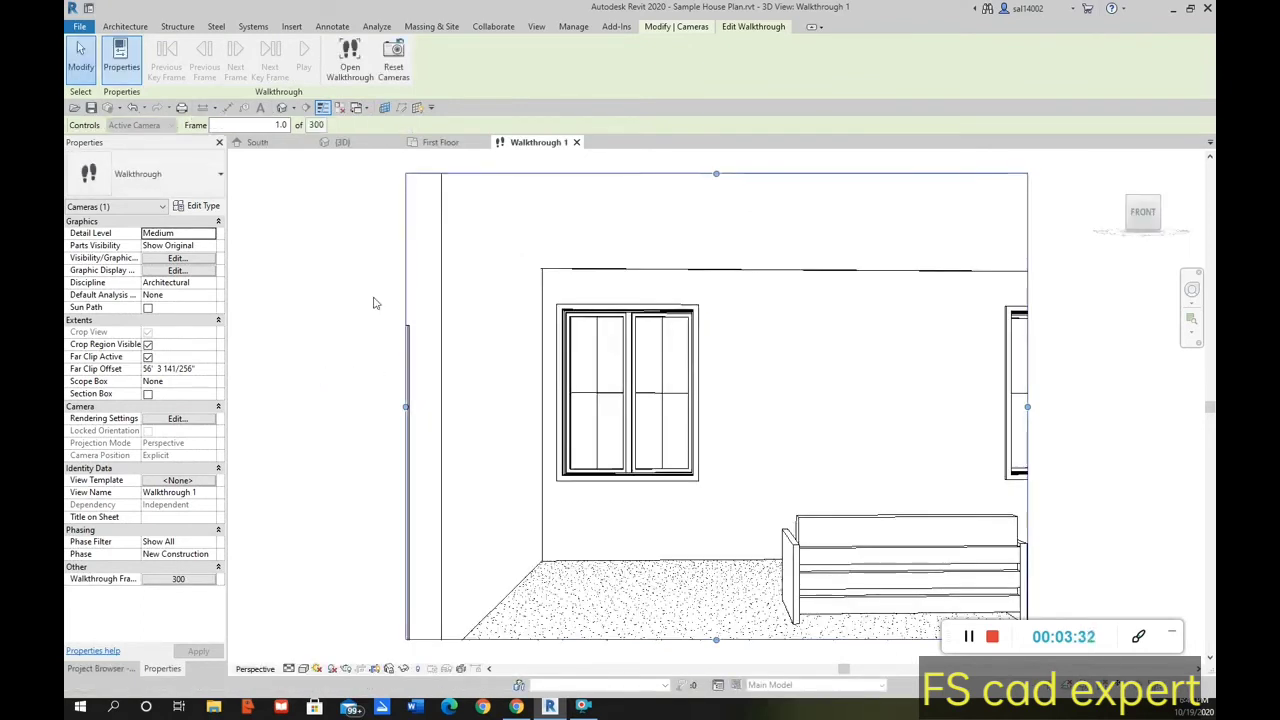
View the camera path on First Floor, then confirm Walkthrough Frames at 300 frames, 15 per second.
click(450, 144)
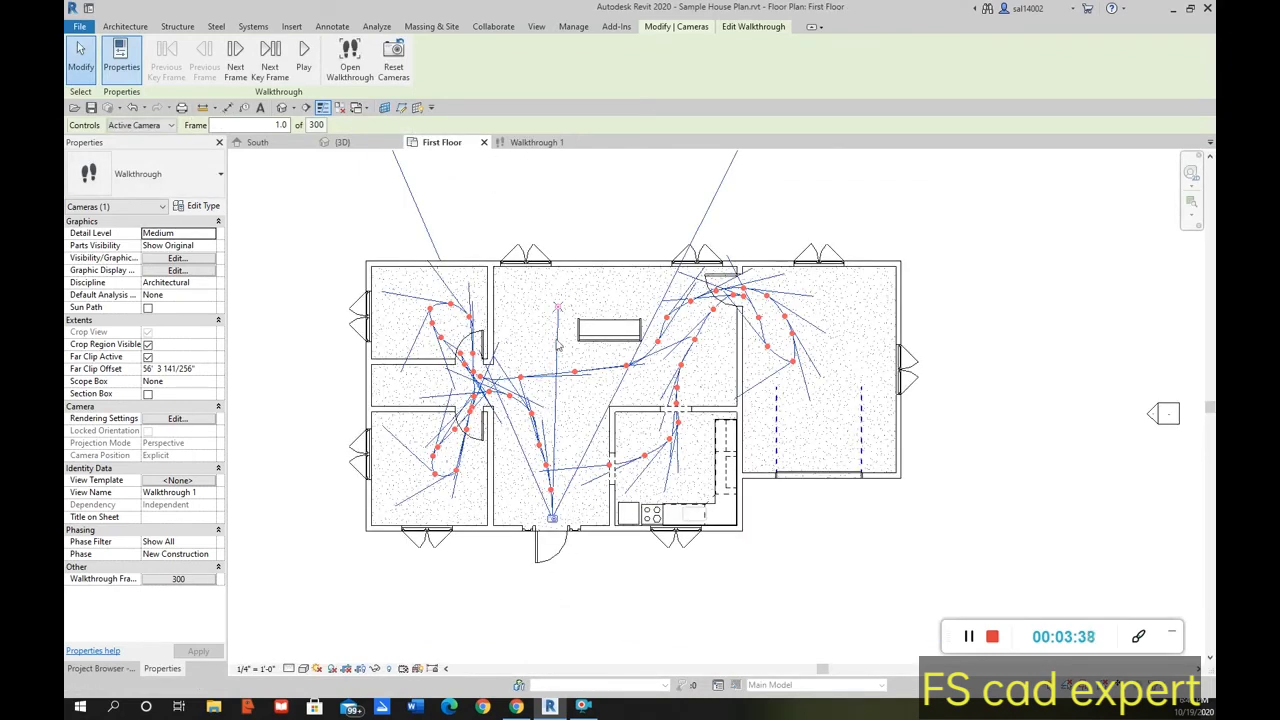
click(533, 142)
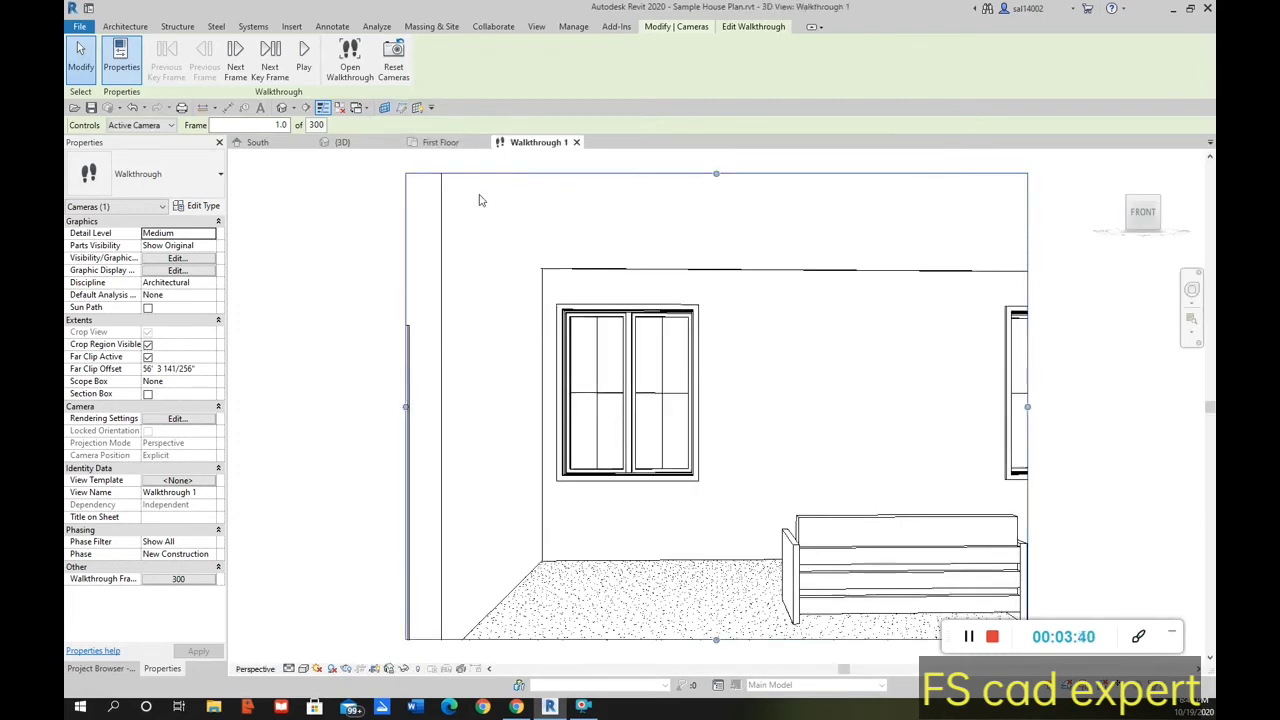
click(316, 126)
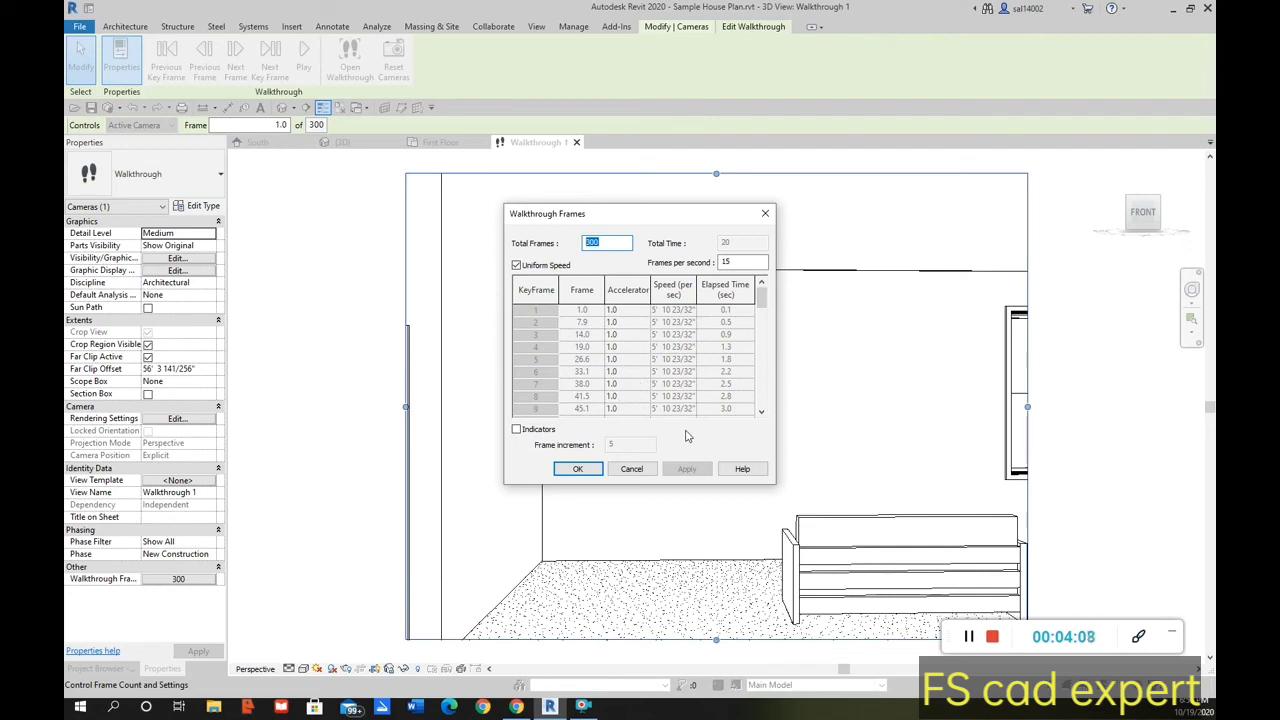
click(578, 469)
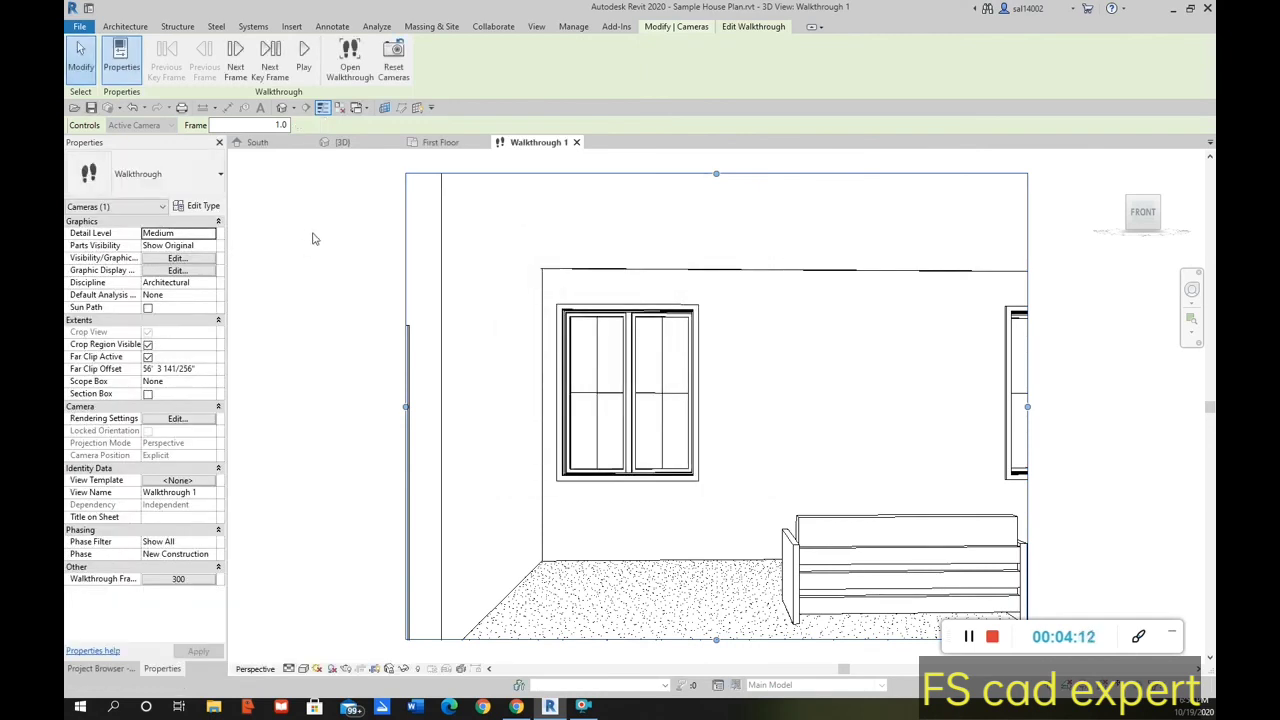
Decline the first quit-editing prompt, then bring up the quit-editing confirmation again.
key(Escape)
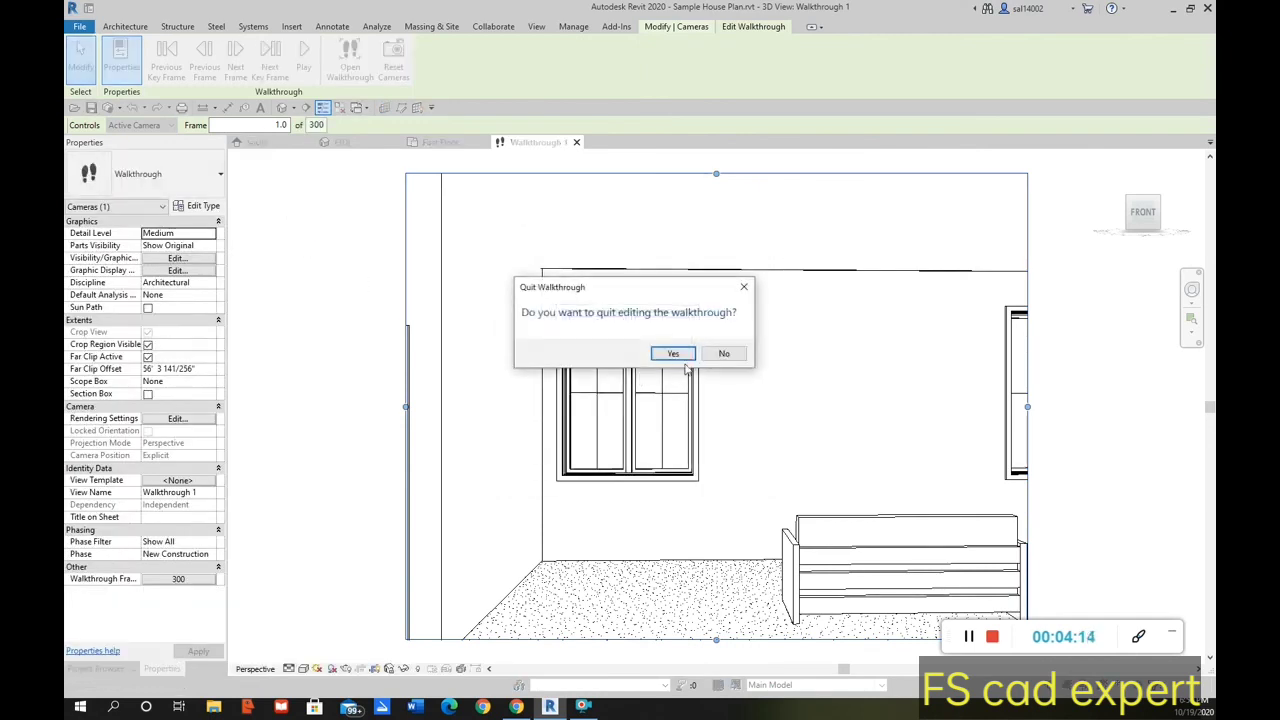
click(724, 353)
key(Escape)
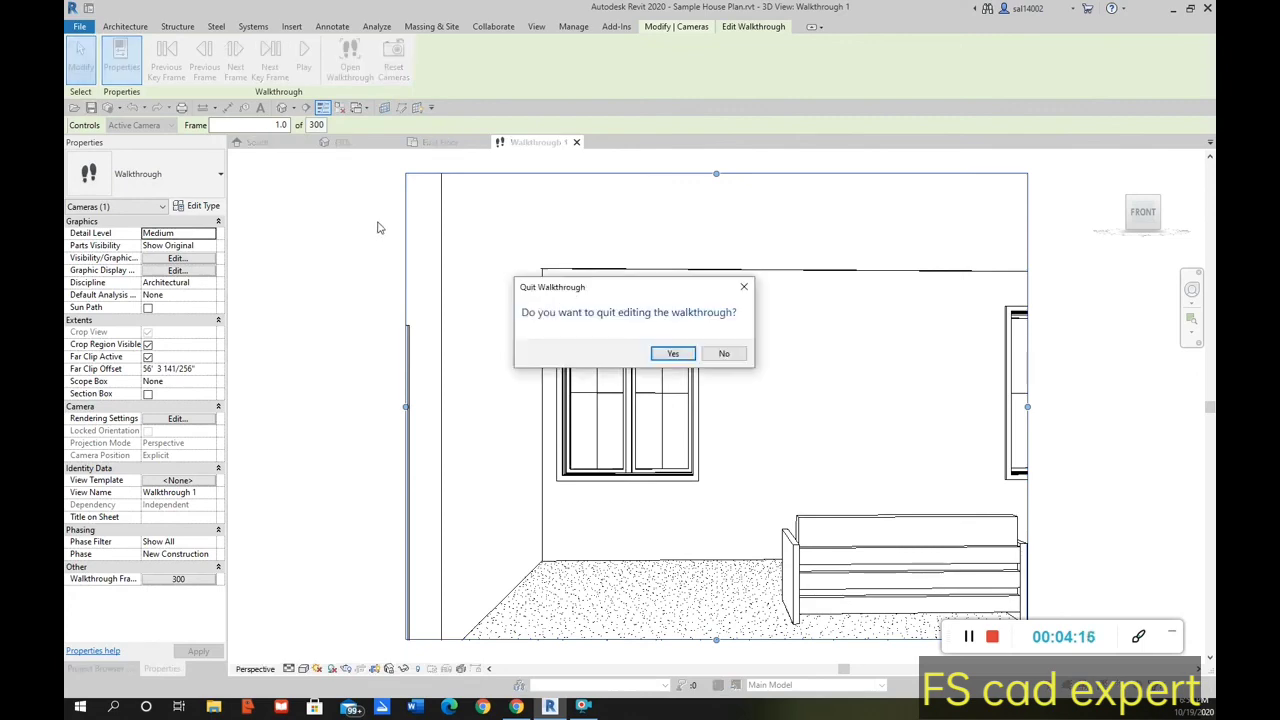